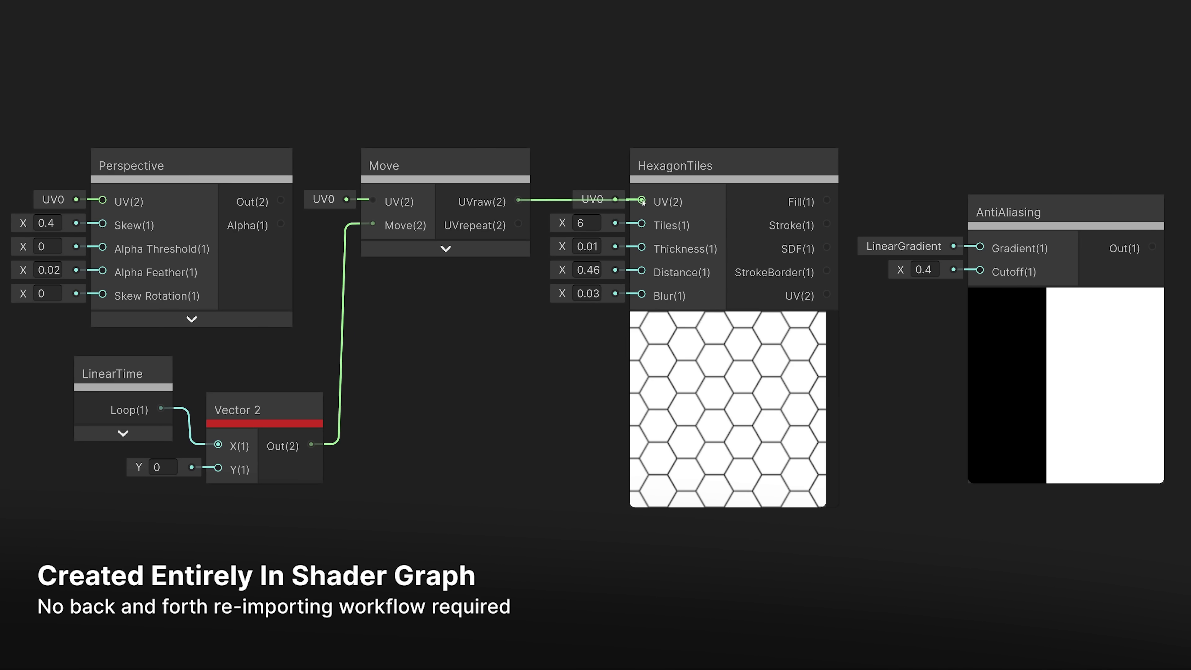
Chain the Perspective, Move and HexagonTiles nodes through their UV ports, and connect the HexagonTiles SDF output to the AntiAliasing Gradient input
left_click_drag(642, 202, 641, 201)
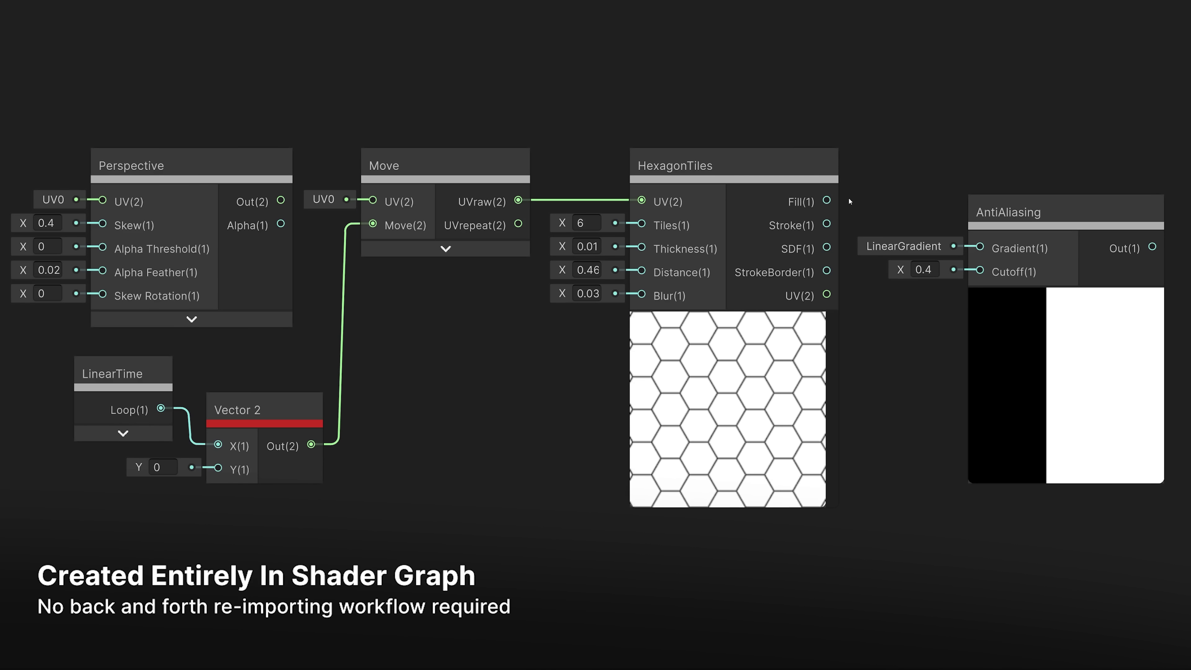
left_click_drag(827, 247, 903, 251)
left_click_drag(979, 247, 979, 247)
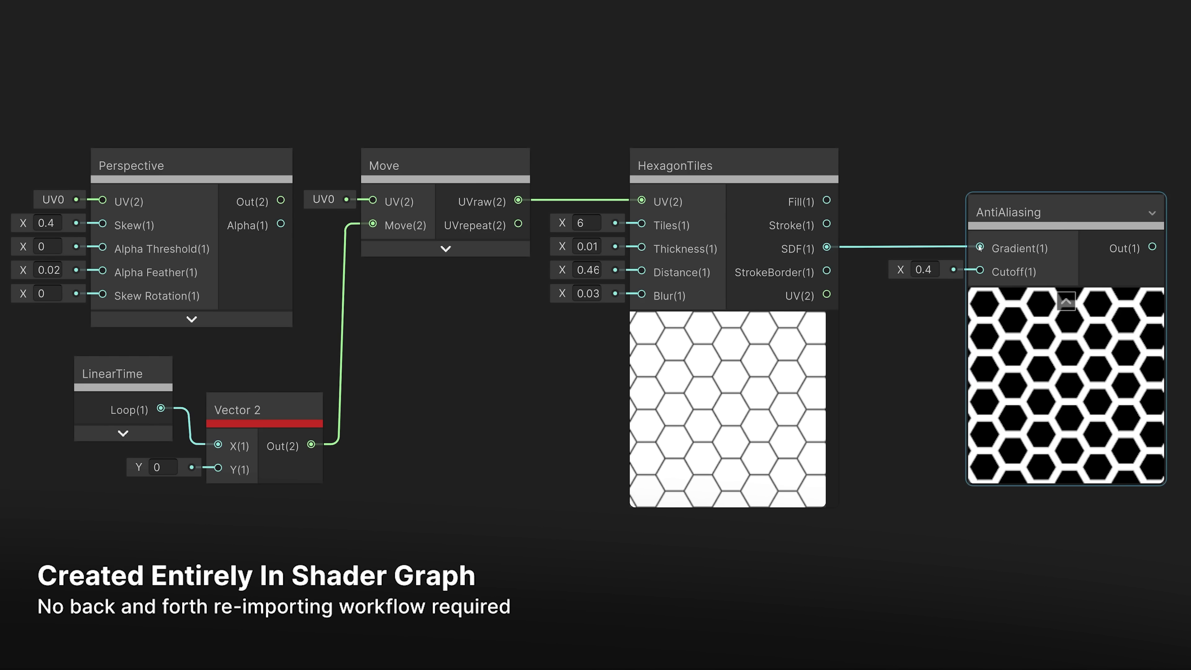
left_click_drag(281, 201, 375, 201)
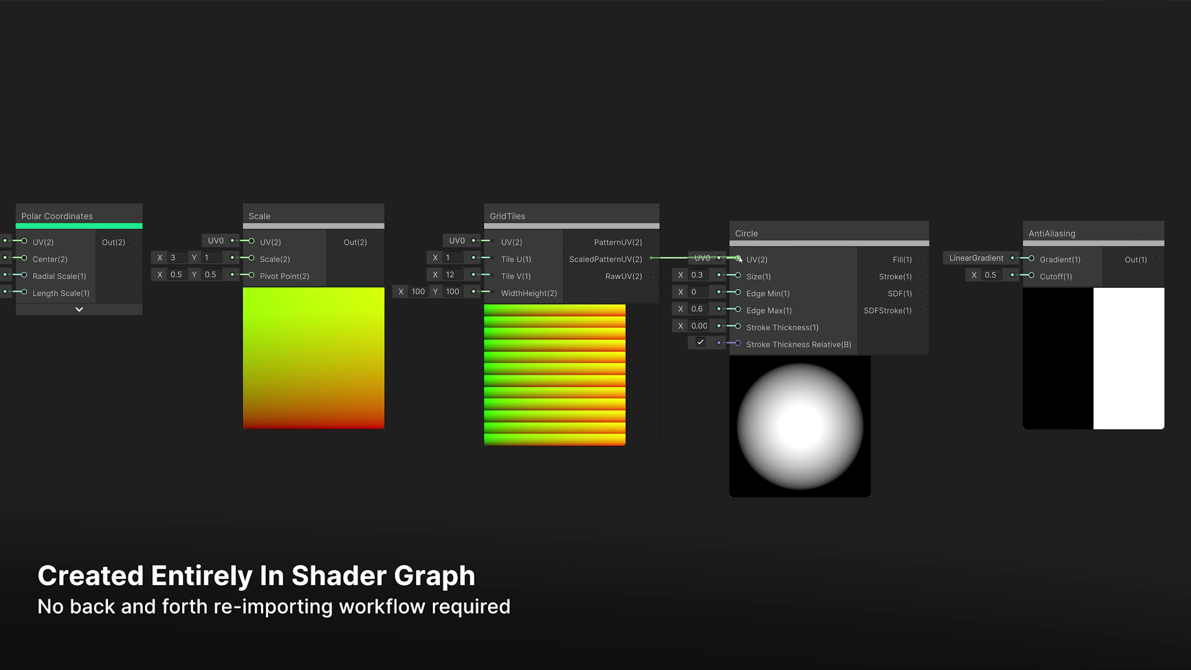
Chain Polar Coordinates, Scale, GridTiles (ScaledPatternUV) and Circle through their UV inputs, and connect the Circle's Fill output to the AntiAliasing Gradient
left_click_drag(739, 258, 738, 258)
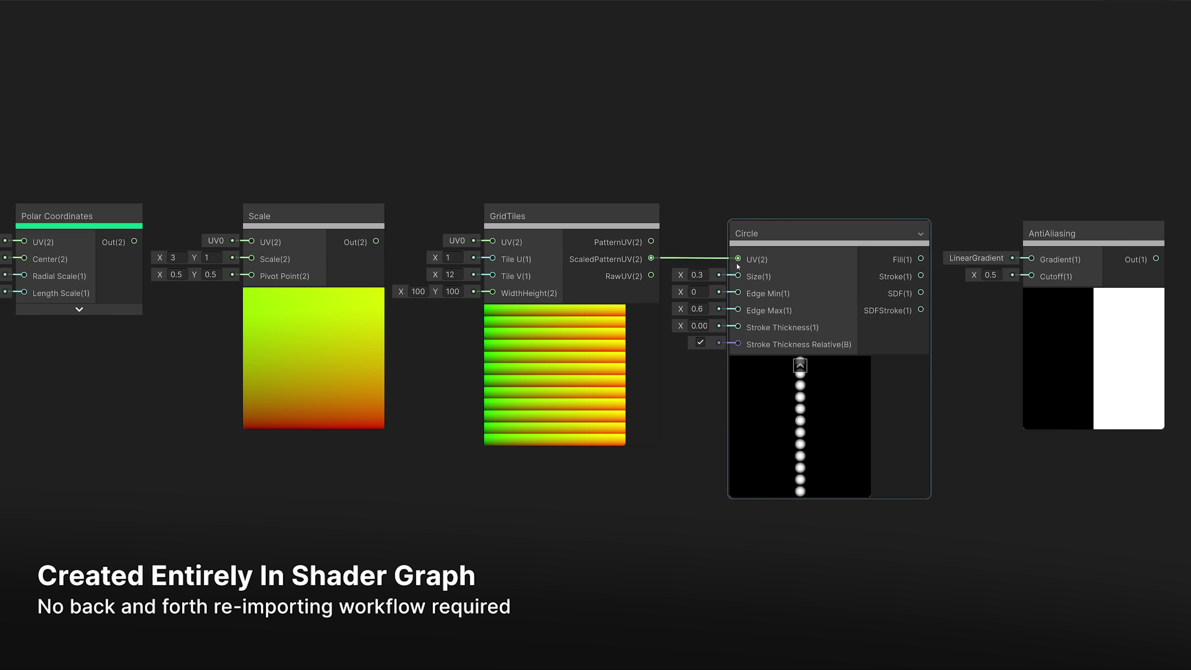
left_click_drag(373, 245, 493, 241)
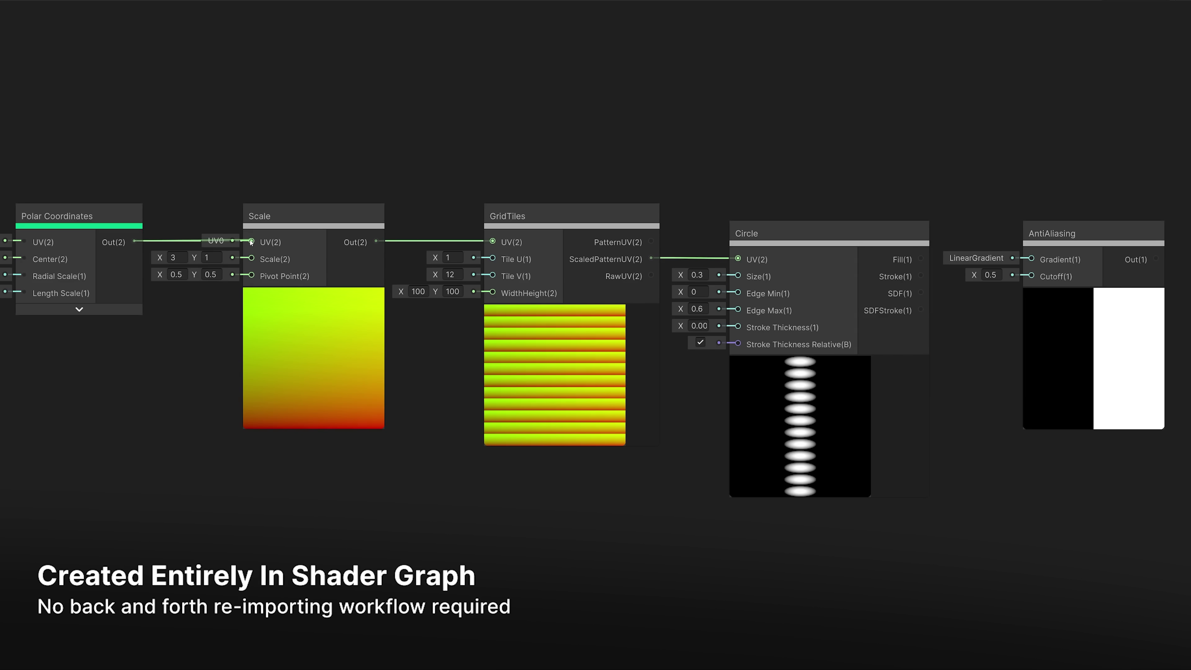
left_click_drag(251, 242, 251, 242)
left_click_drag(921, 258, 1030, 259)
scroll(1153, 323, "up", 6)
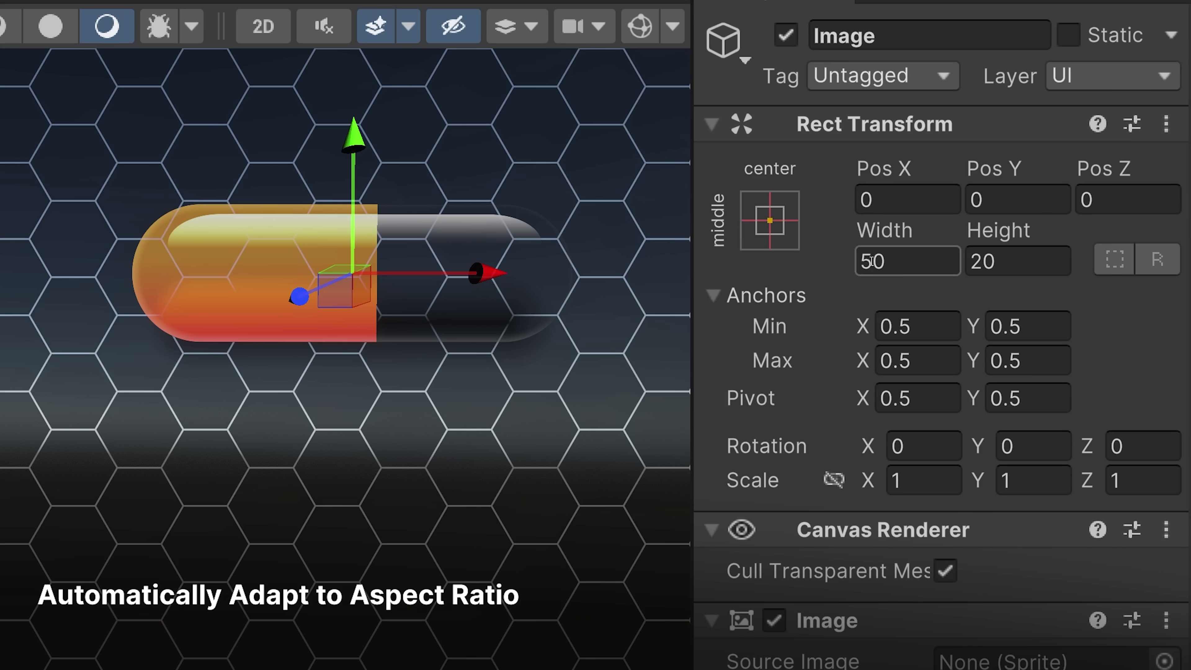
Widen the Image's Rect Transform through 60, 70 and 80 up to a width of 120
type("6")
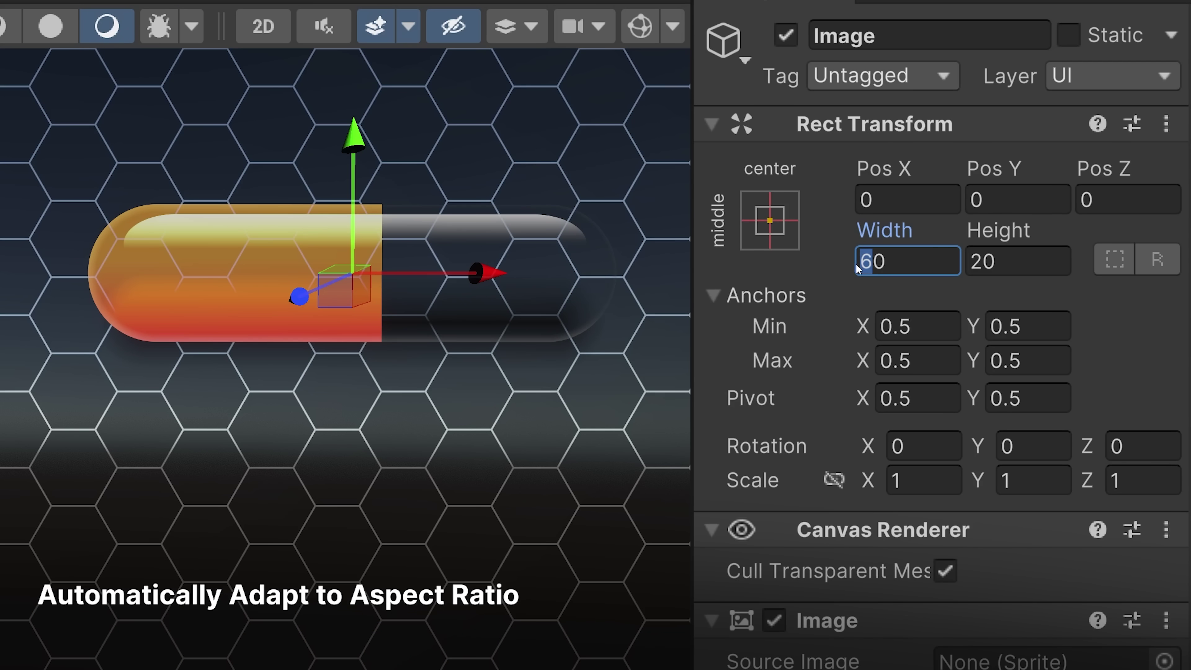
type("7")
type("8")
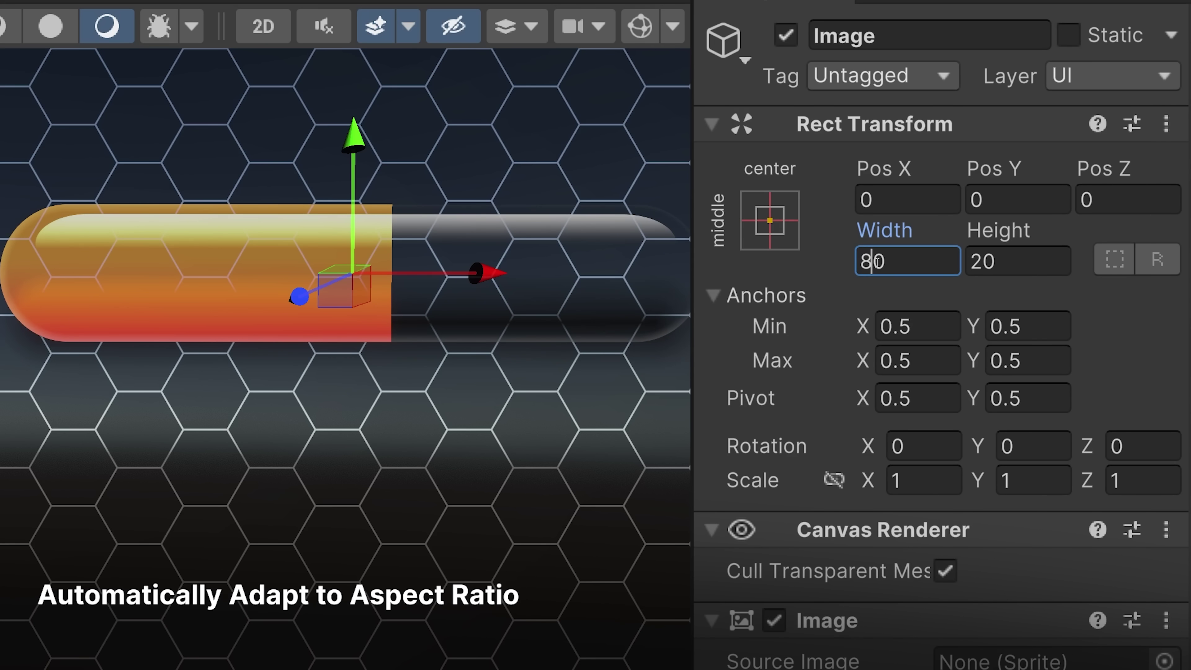
type("12")
key("Return")
middle_click_drag(472, 415, 267, 414)
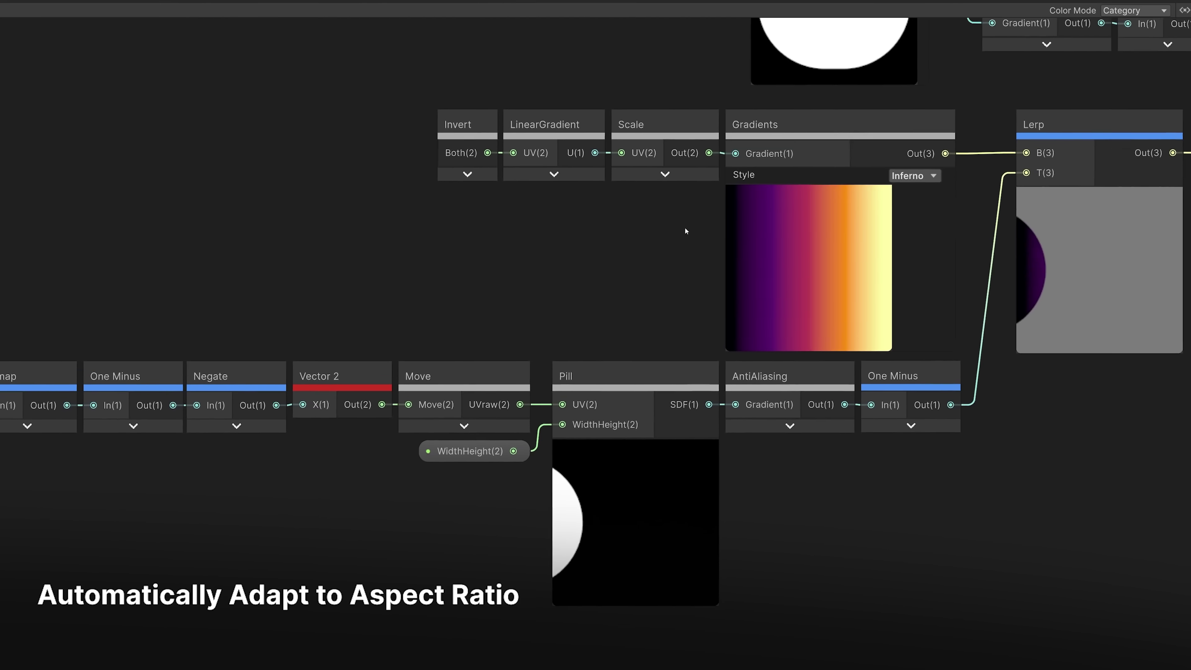
middle_click_drag(685, 229, 94, 529)
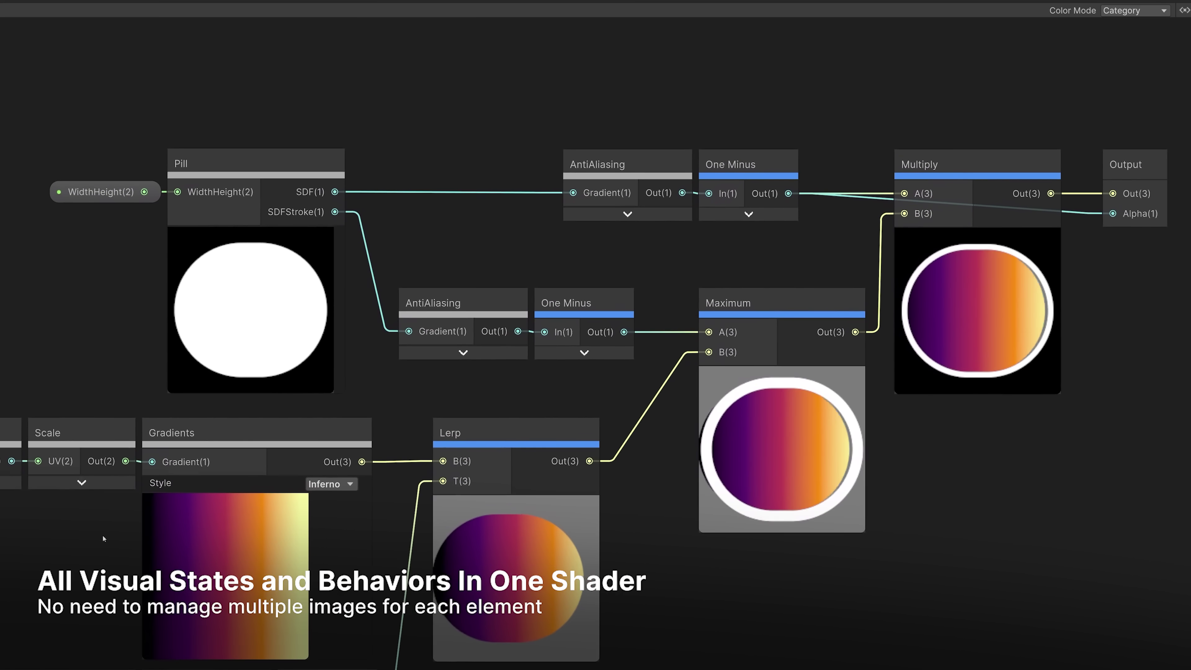
scroll(988, 324, "up", 2)
scroll(988, 324, "up", 4)
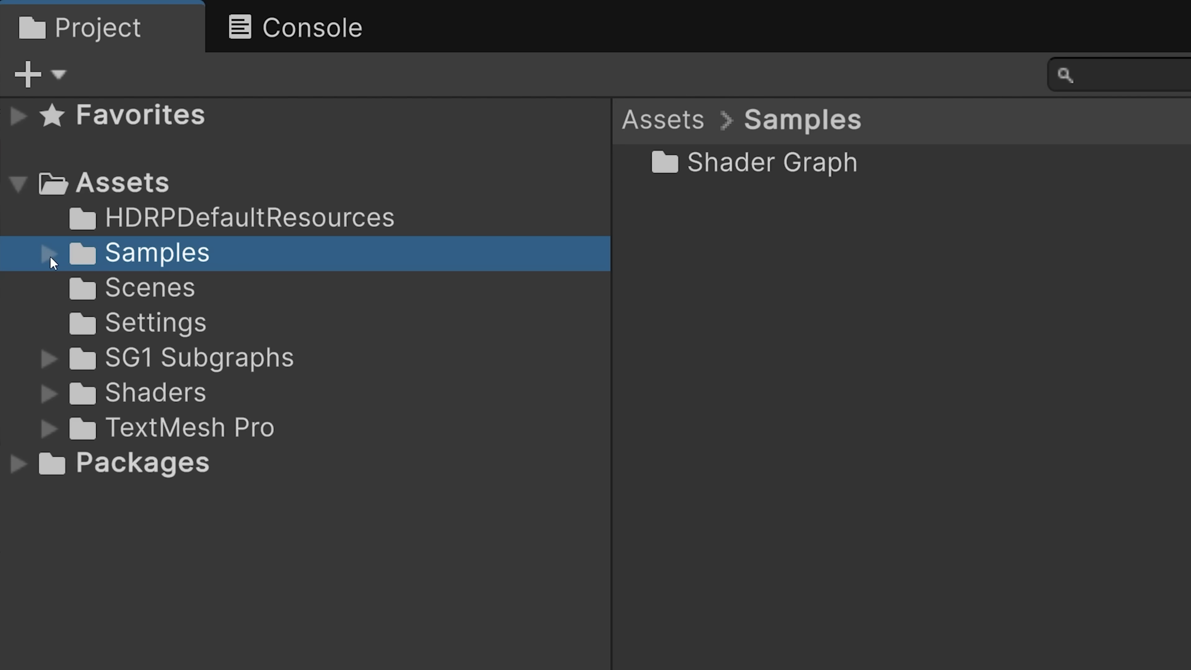
Open UISampleScene from the Scenes folder under Samples, Shader Graph, 17.0.3, UGUI Shaders in the project assets
left_click(45, 254)
left_click(78, 288)
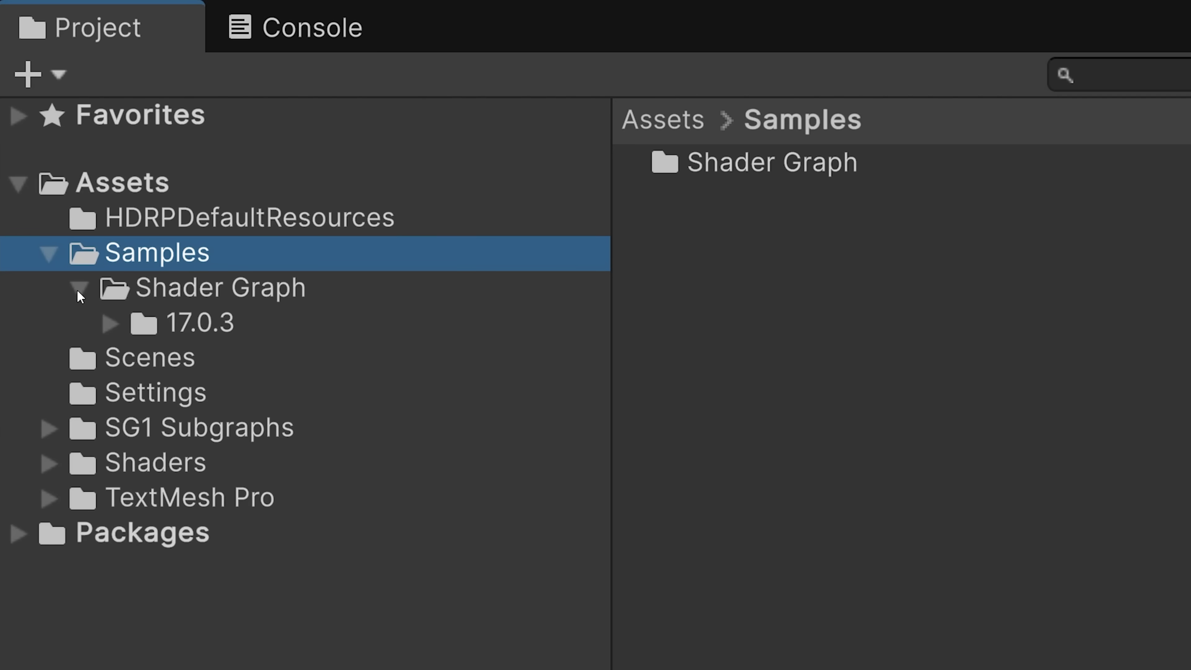
left_click(111, 323)
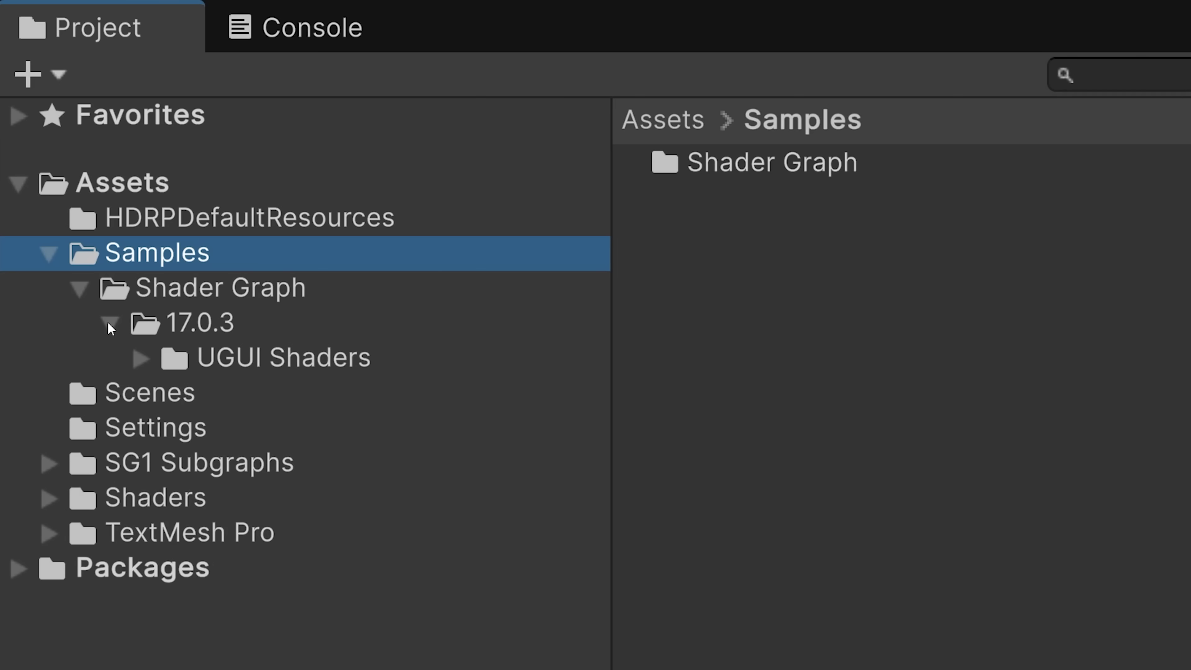
left_click(140, 359)
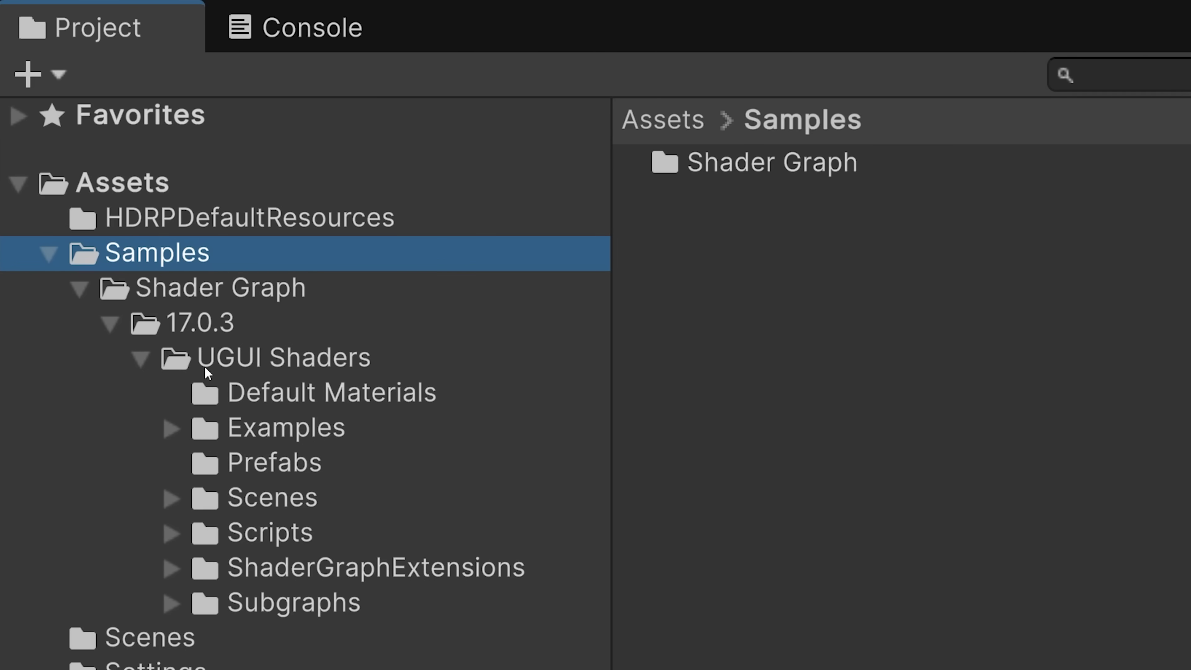
left_click(261, 503)
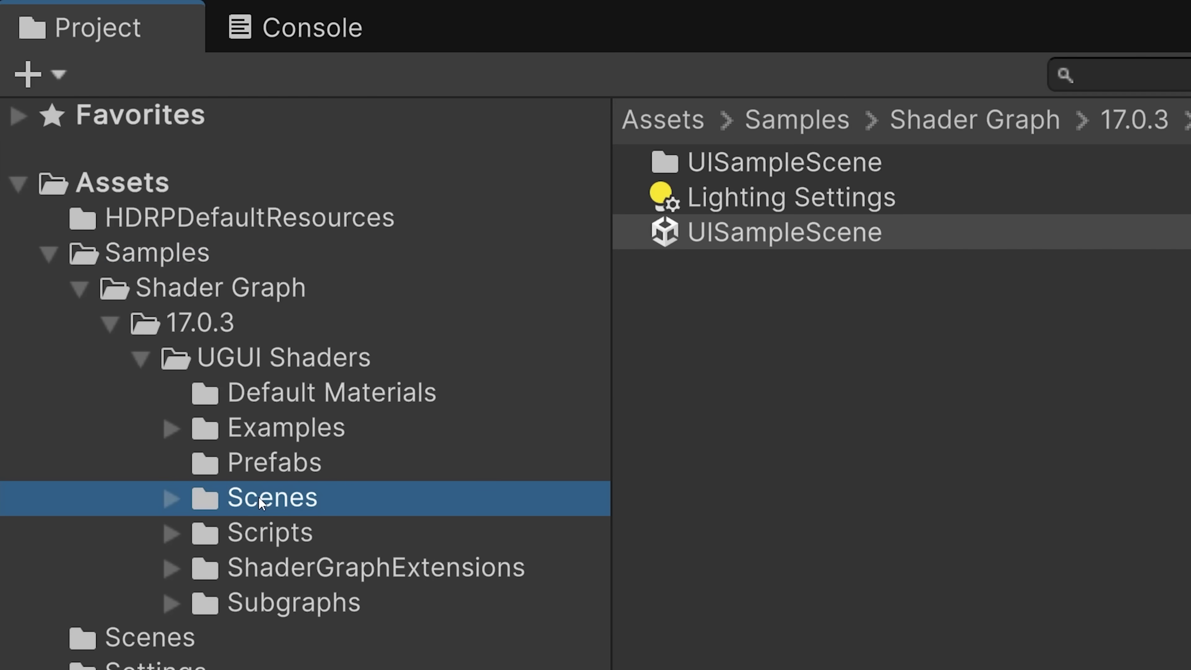
left_click(732, 240)
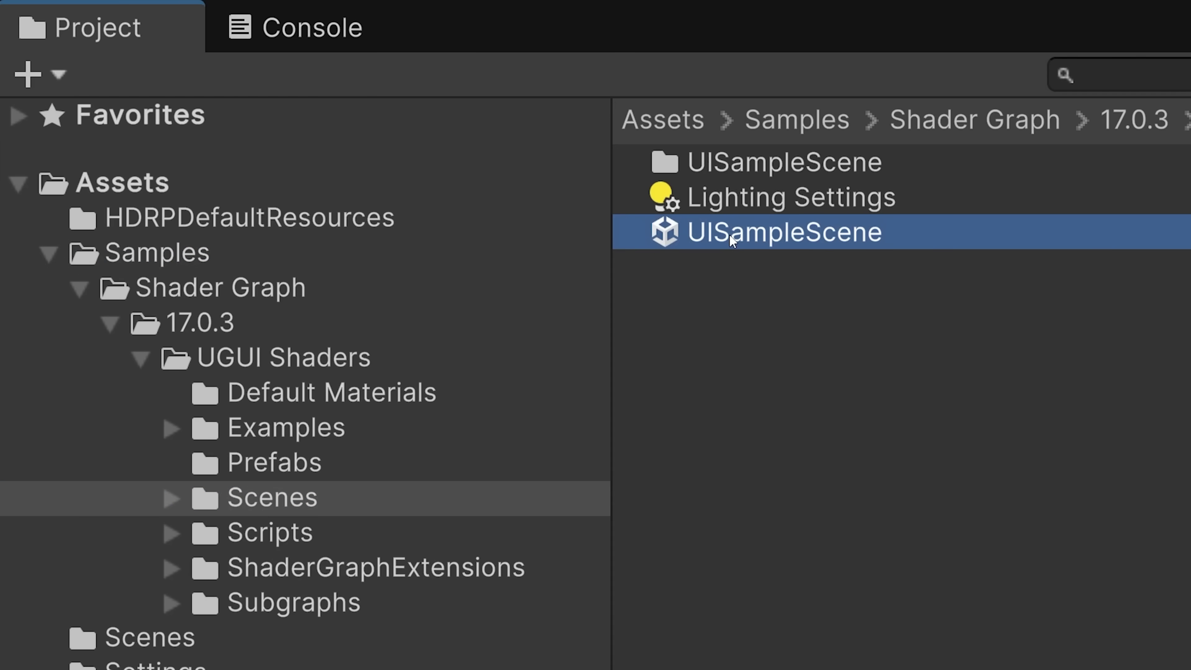
left_click(261, 505)
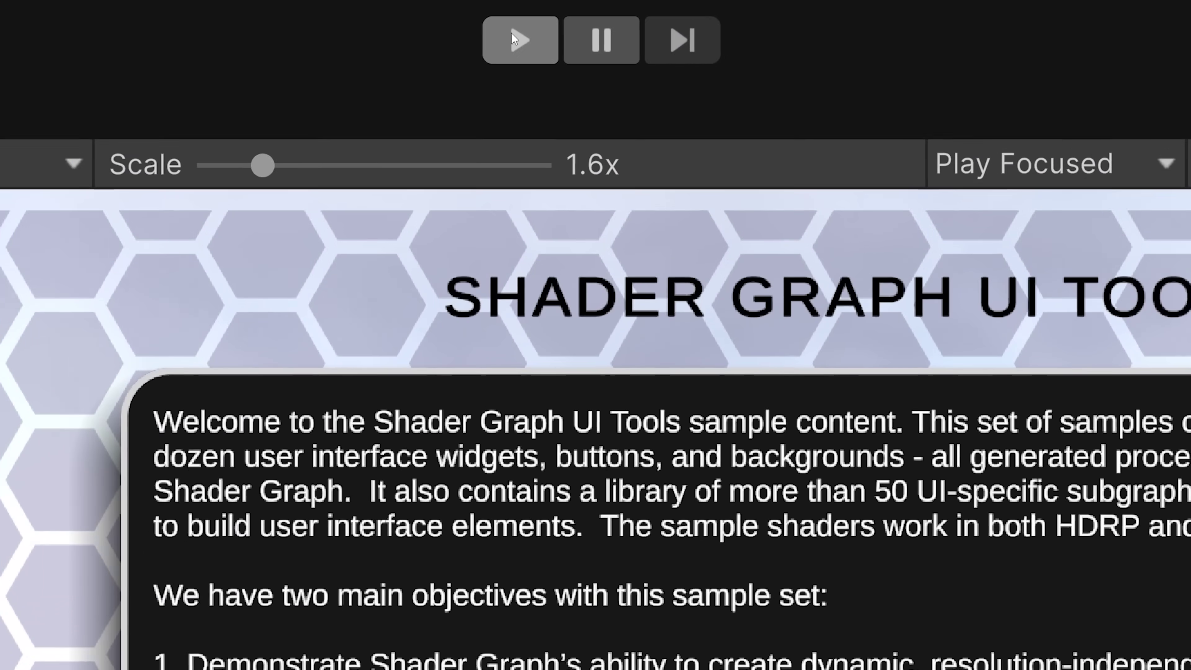
Run the scene in Play mode and look through its sample pages from Background to Indicators, returning to Welcome
left_click(508, 46)
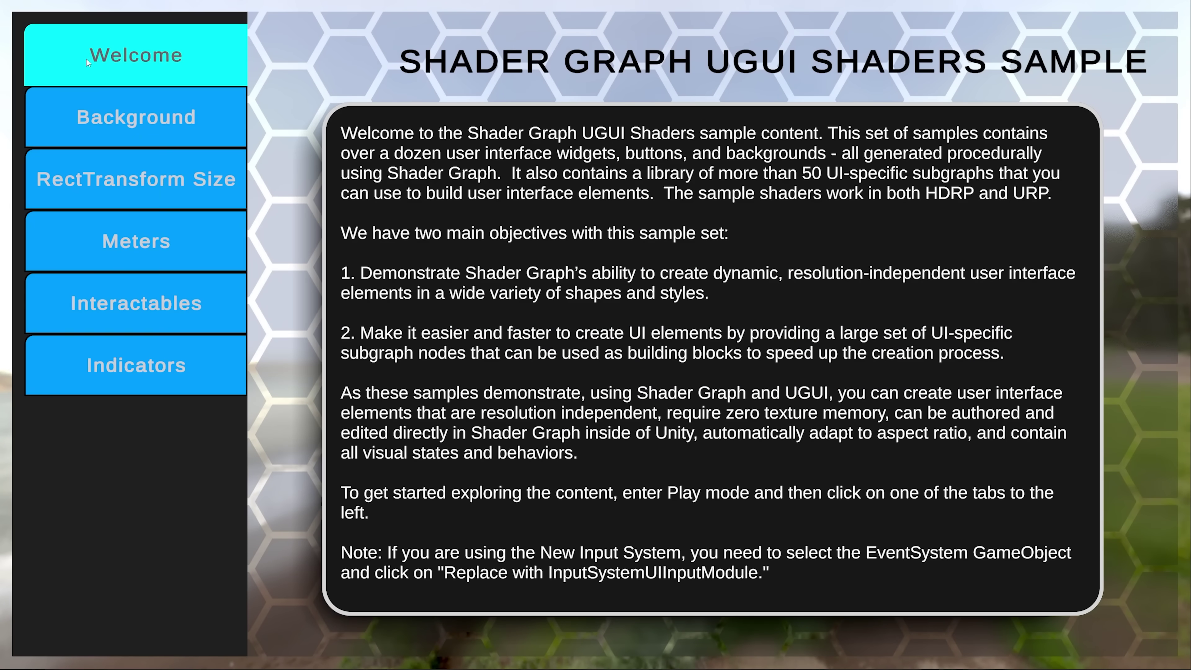
left_click(108, 118)
left_click(119, 181)
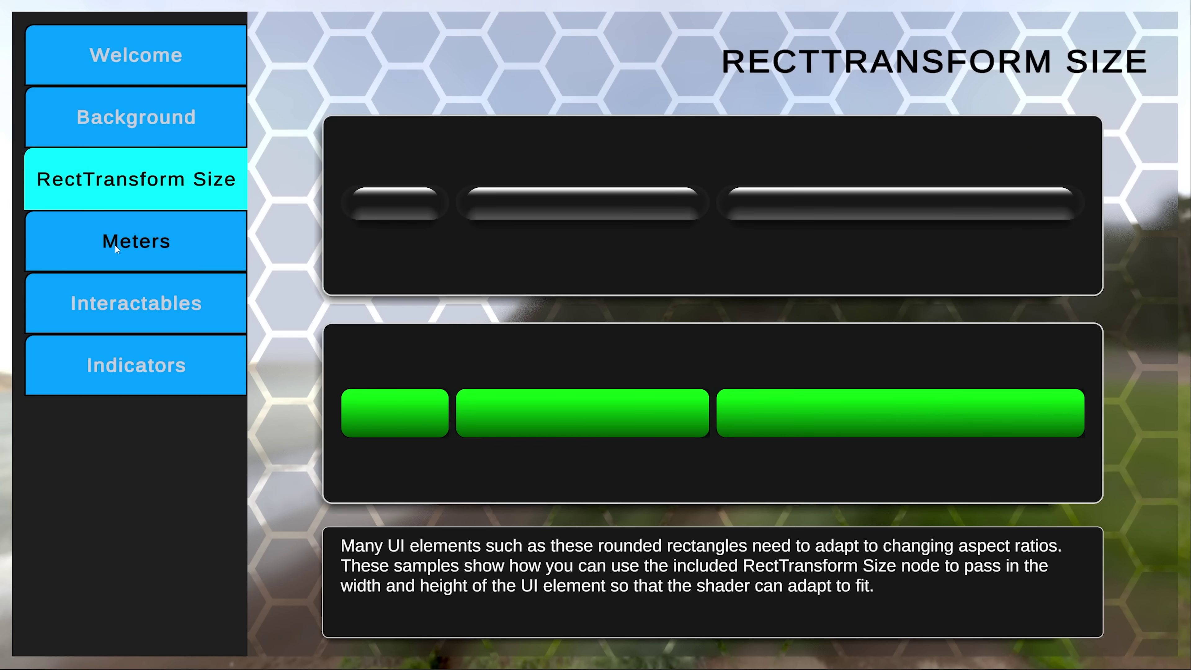
left_click(114, 244)
left_click(120, 302)
left_click(125, 372)
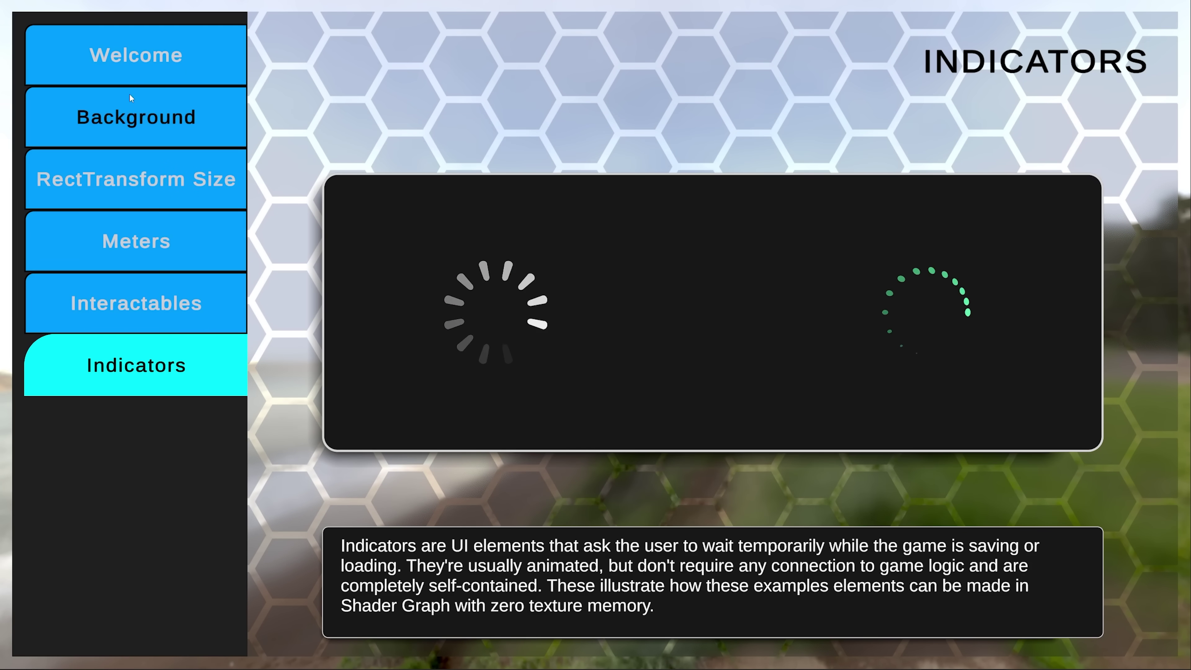
left_click(129, 65)
Try out the Saturation, Tint / Red and Blur sliders on the sample's Background page
left_click(133, 123)
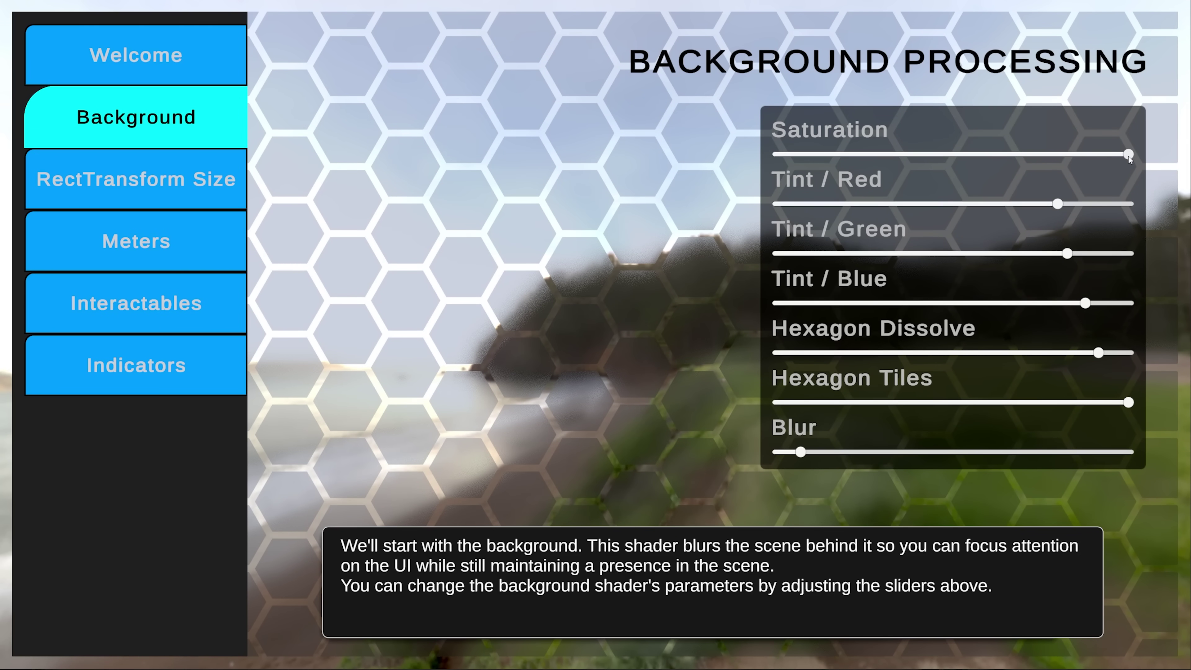
left_click_drag(1129, 159, 968, 163)
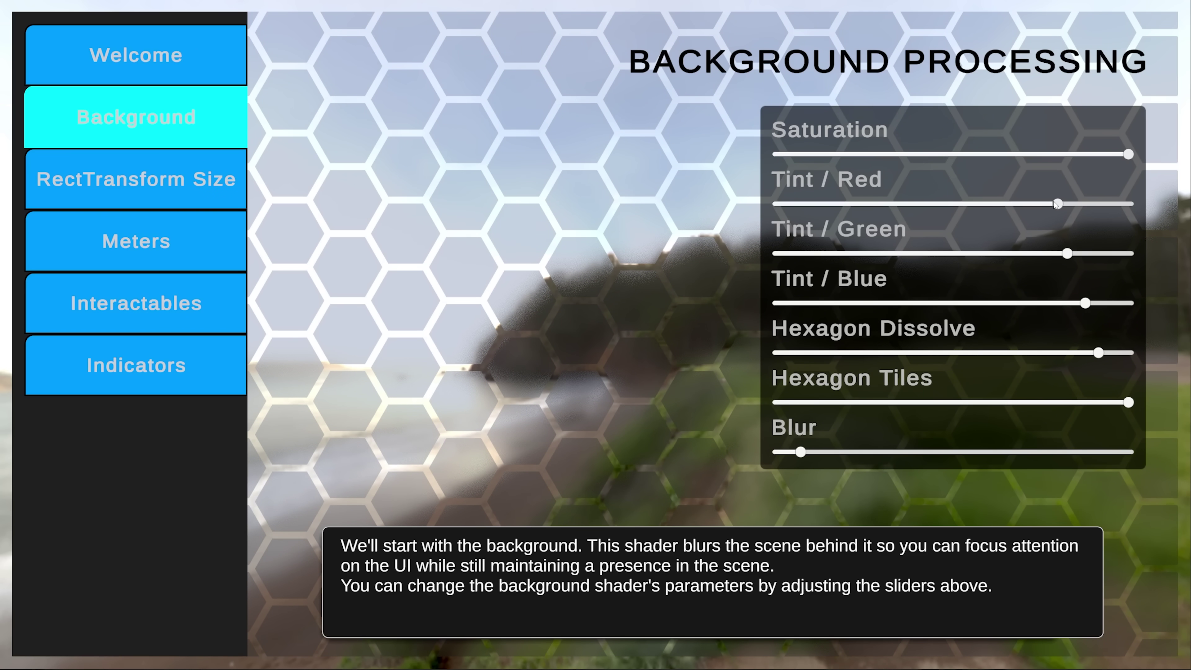
left_click_drag(1004, 203, 1044, 203)
mouse_move(803, 453)
left_mouse_down()
mouse_move(893, 453)
mouse_move(782, 452)
mouse_move(807, 461)
left_mouse_up()
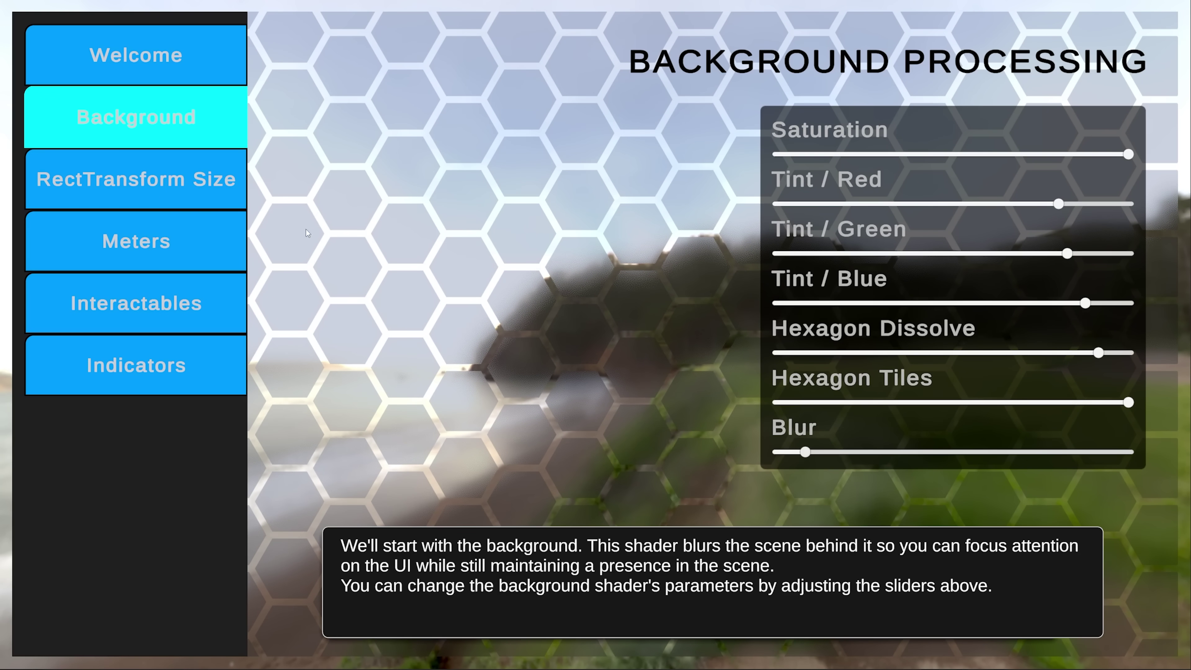
View the RectTransform Size page, and lower the fill level slider on the Meters page to slightly under half
left_click(148, 181)
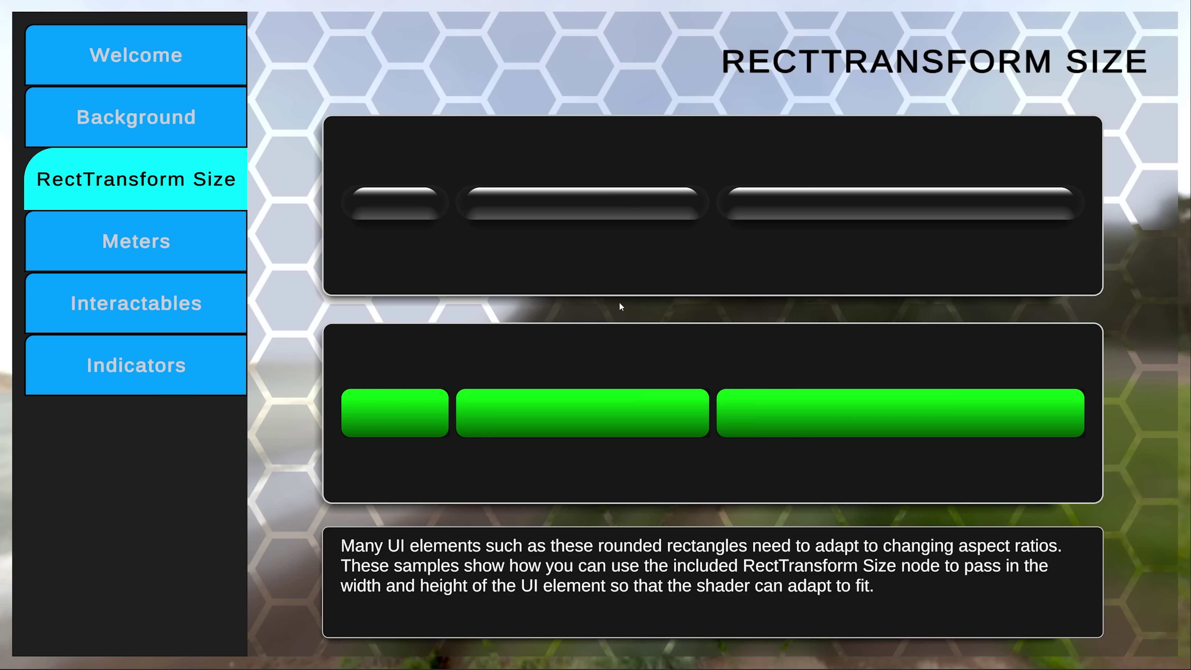
left_click(170, 241)
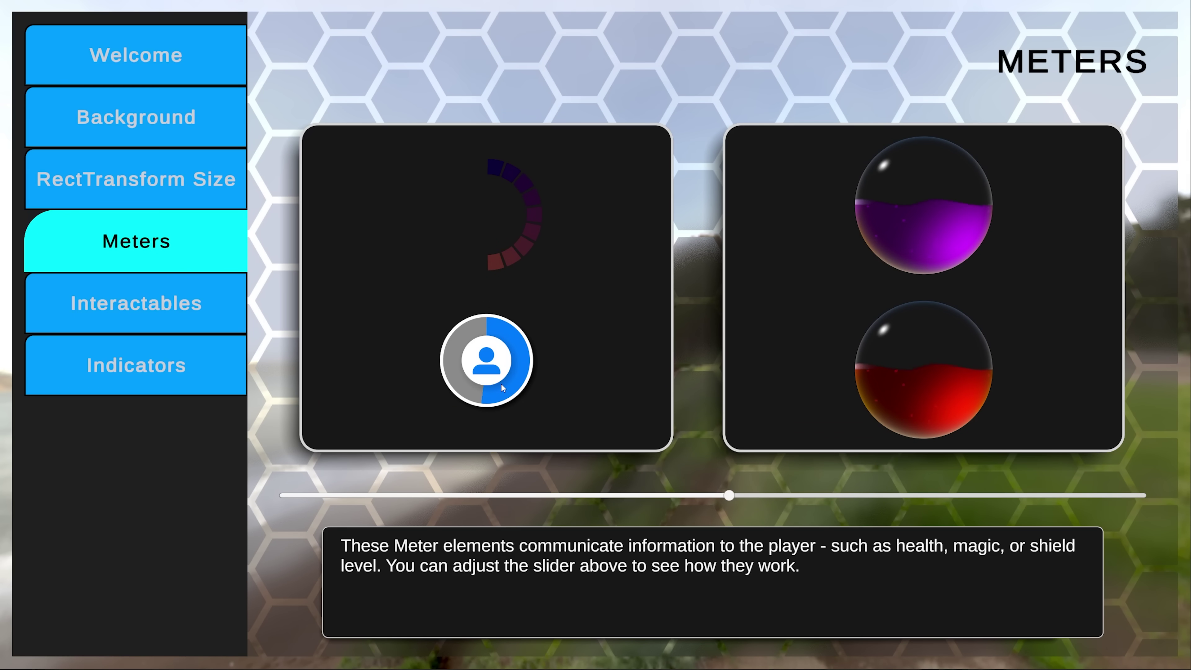
left_click_drag(730, 494, 684, 496)
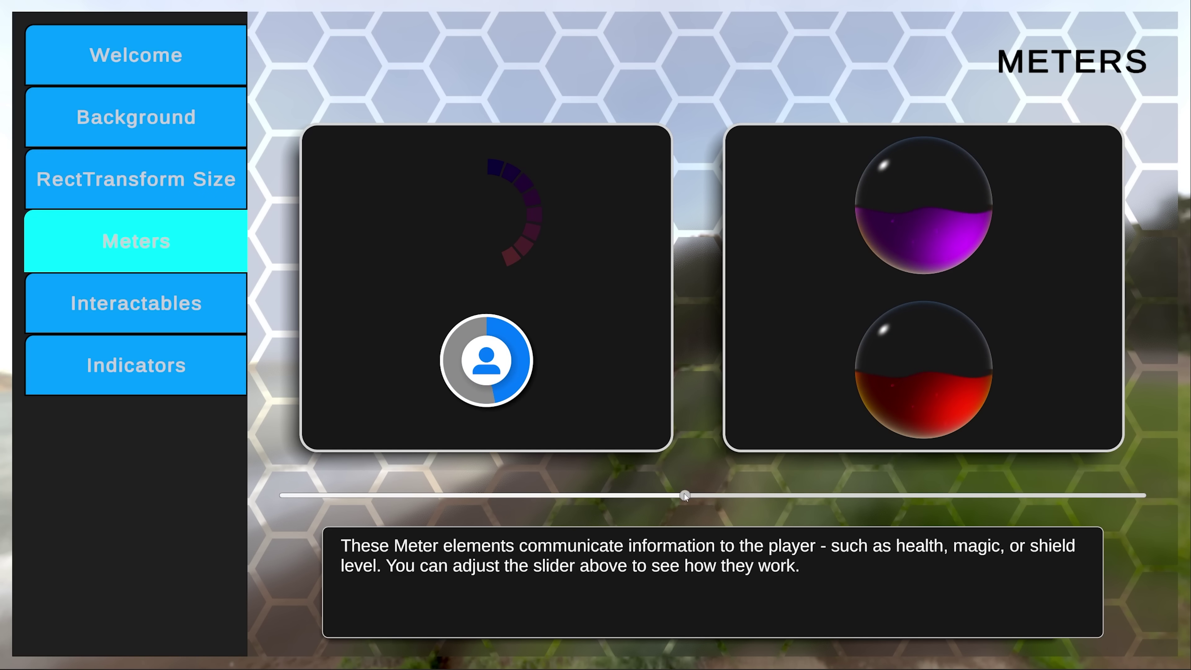
Try the wide gradient slider on the Interactables page, and view the Indicators page before returning to Meters
left_click(169, 313)
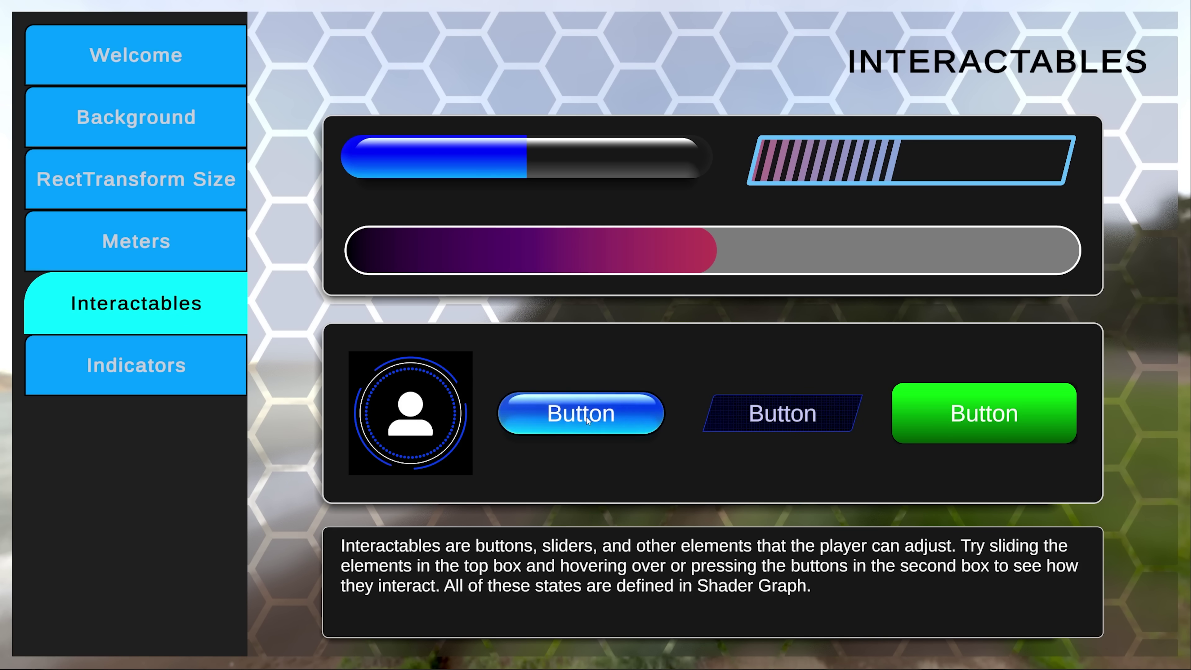
left_click_drag(717, 251, 771, 253)
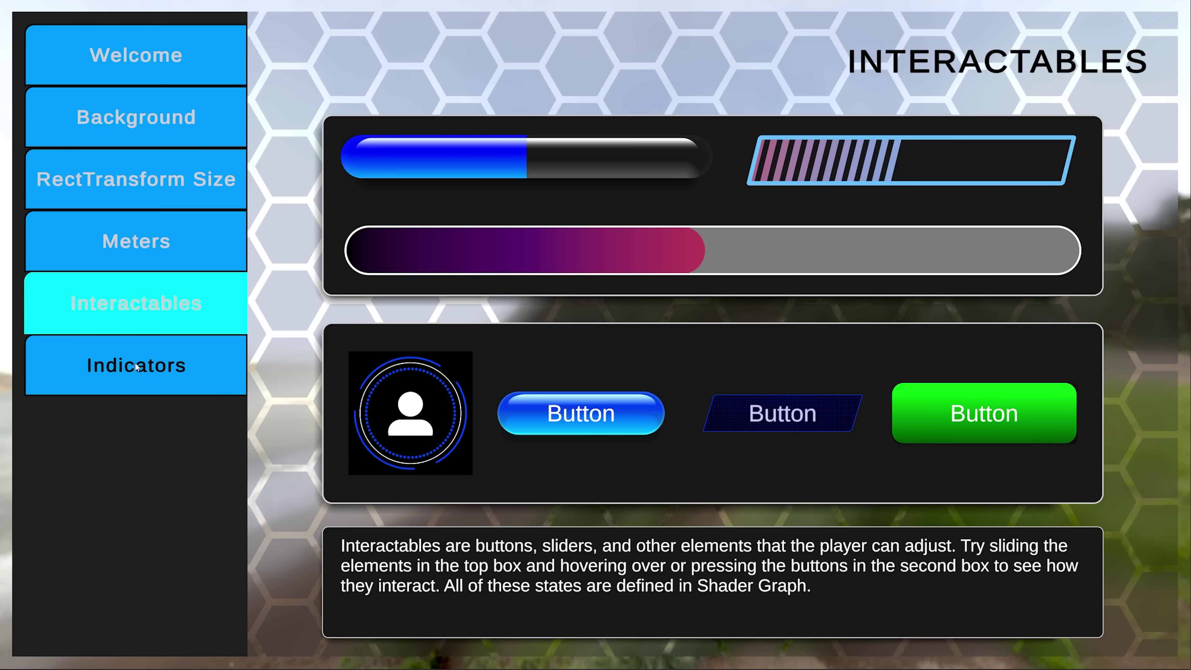
left_click(137, 367)
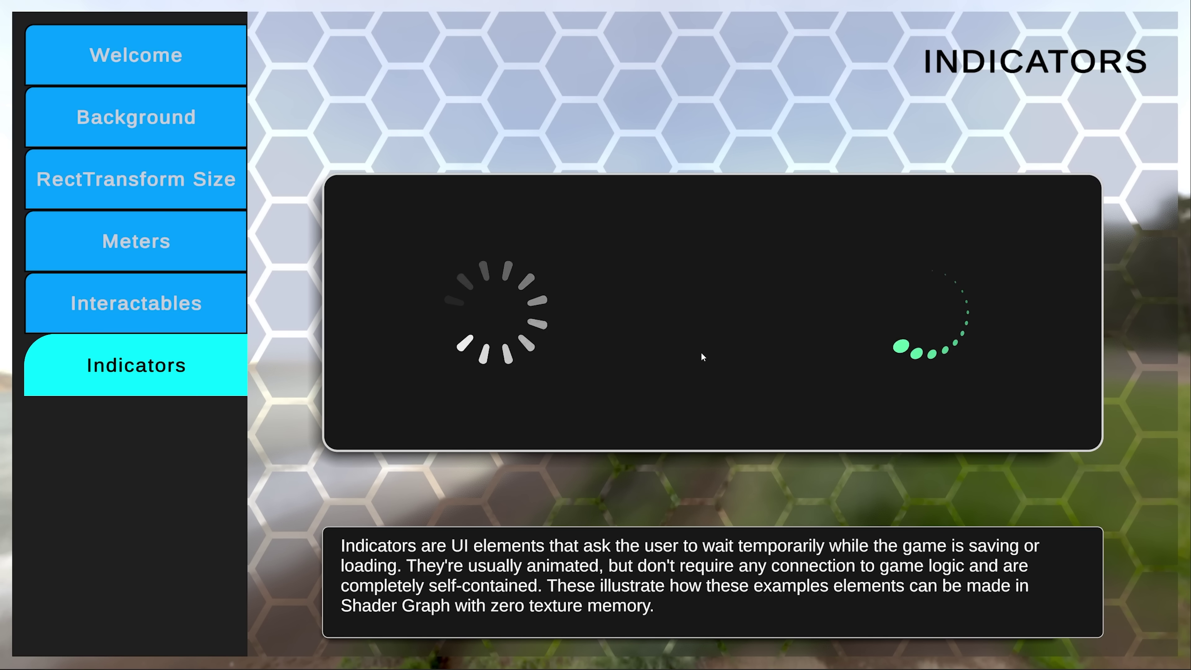
left_click(152, 254)
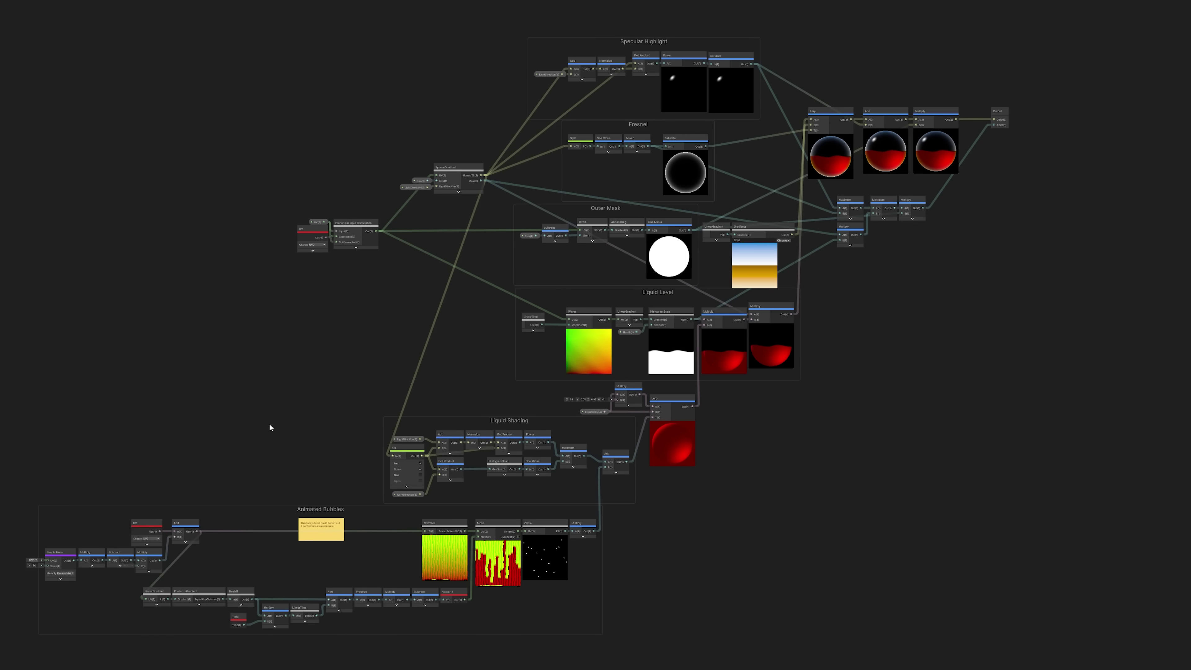
Examine the Animated Bubbles, Liquid Shading and Liquid Level groups, including the Health property that feeds the HistogramScan node
middle_click_drag(270, 426, 398, 198)
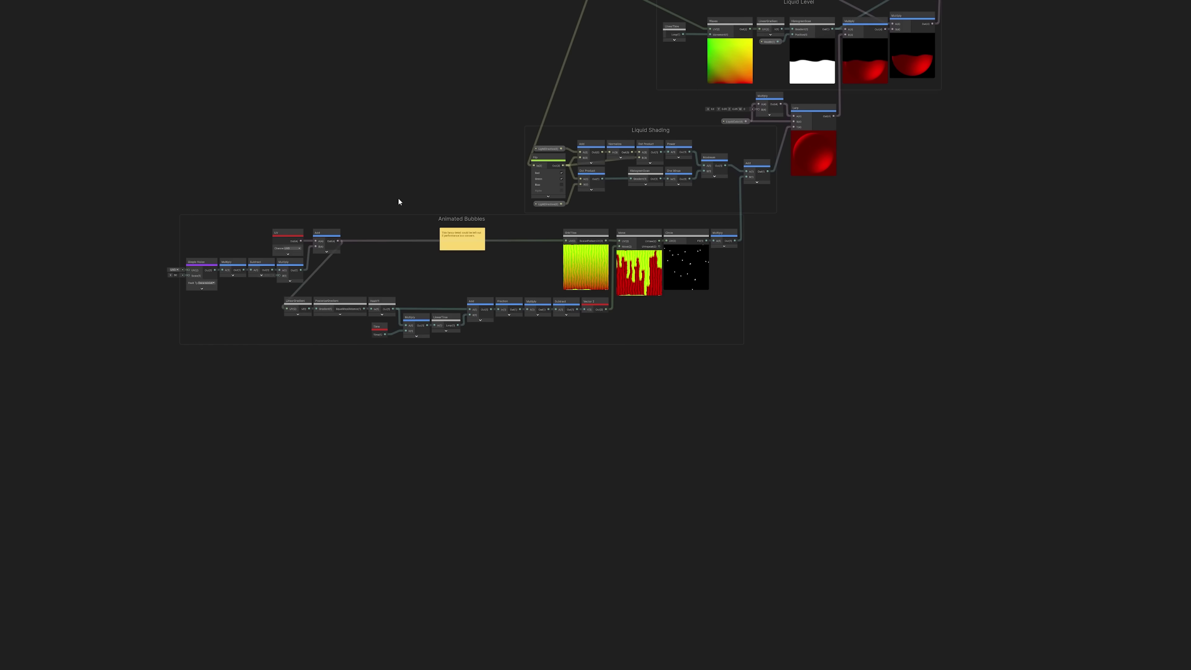
scroll(399, 197, "up", 5)
middle_click_drag(543, 206, 263, 177)
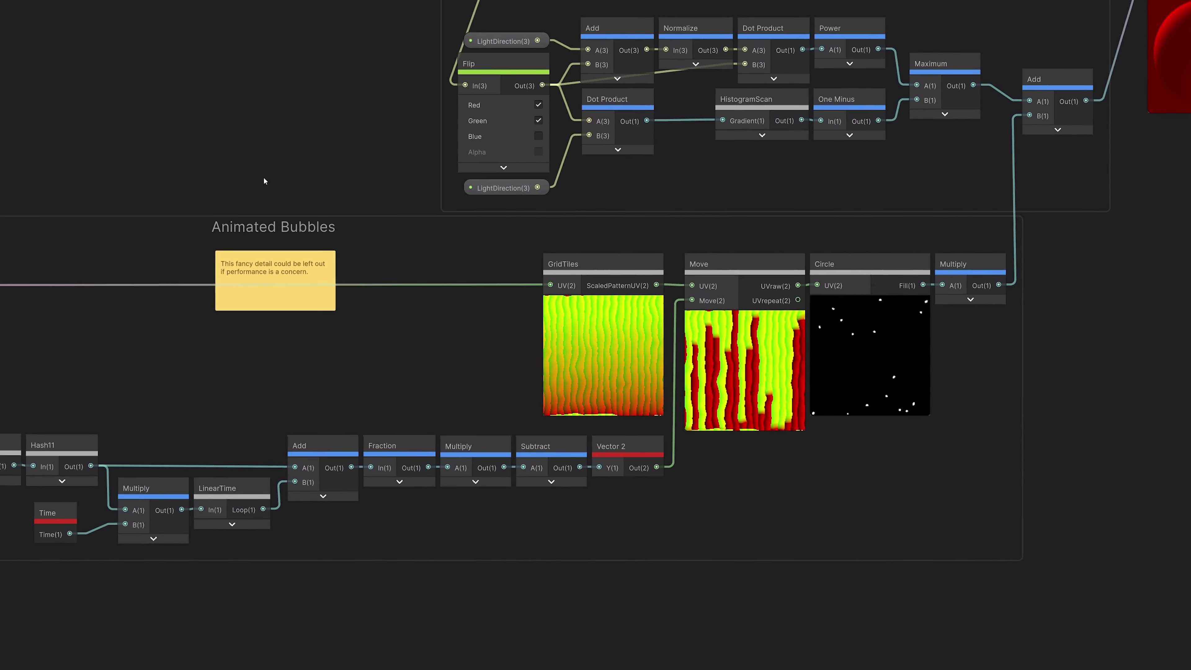
mouse_move(767, 212)
middle_mouse_down()
mouse_move(559, 420)
mouse_move(450, 506)
middle_mouse_up()
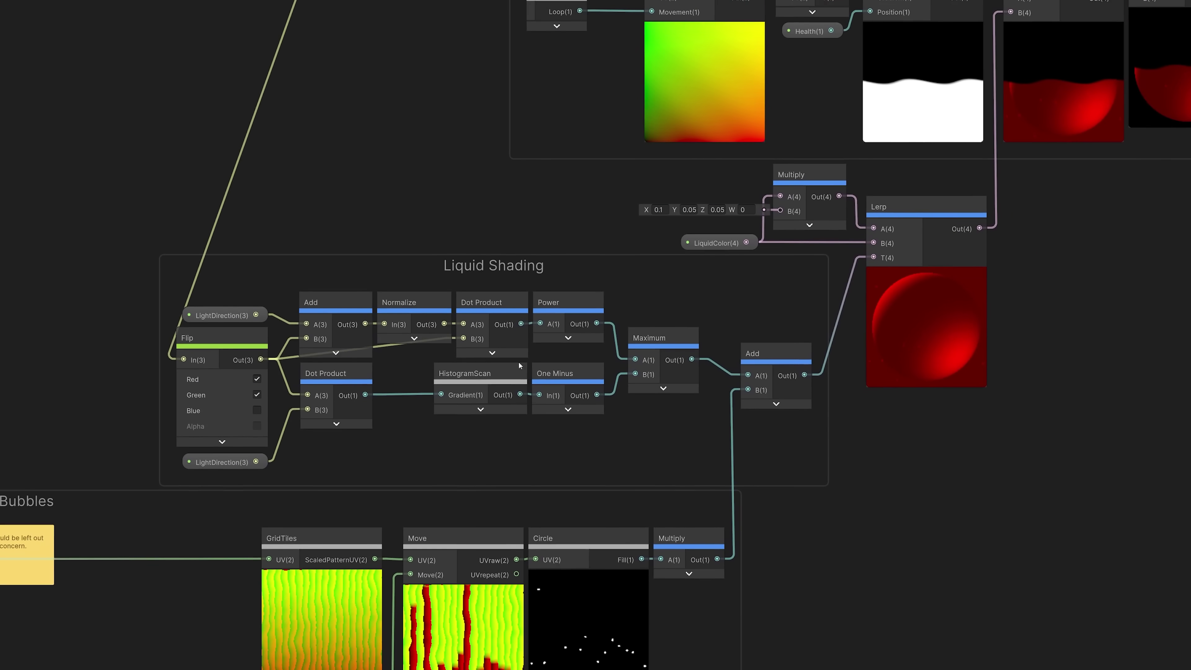
left_click(369, 289)
middle_click_drag(659, 299, 326, 557)
scroll(462, 330, "up", 1)
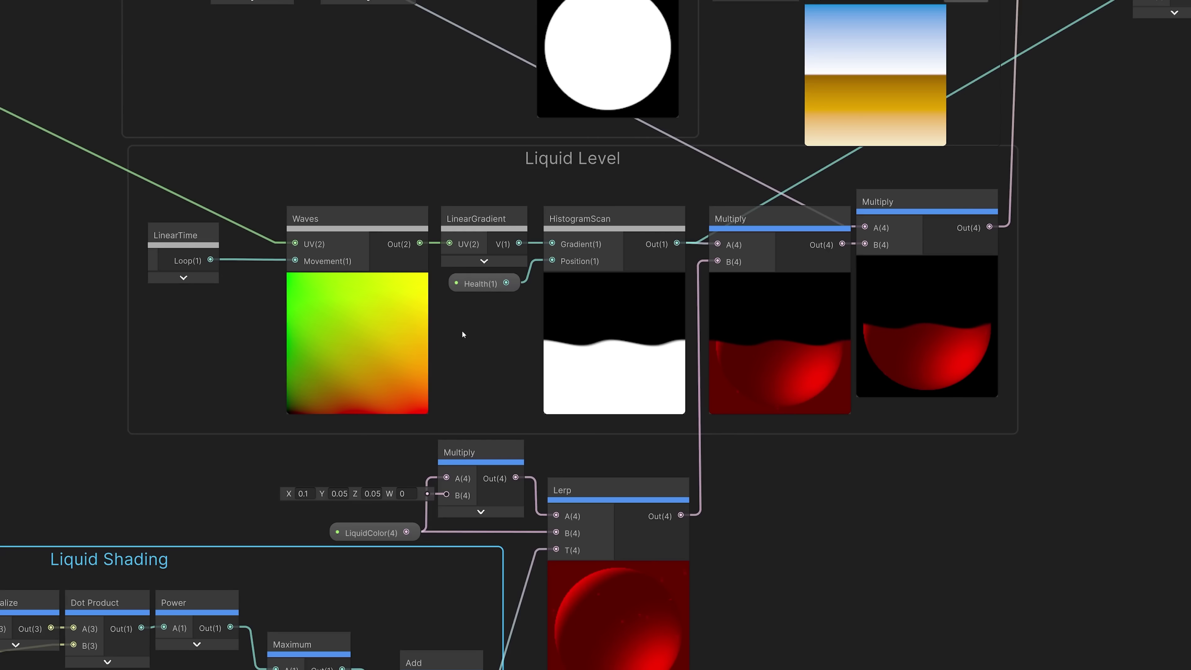
middle_click_drag(461, 331, 421, 368)
left_click(649, 374)
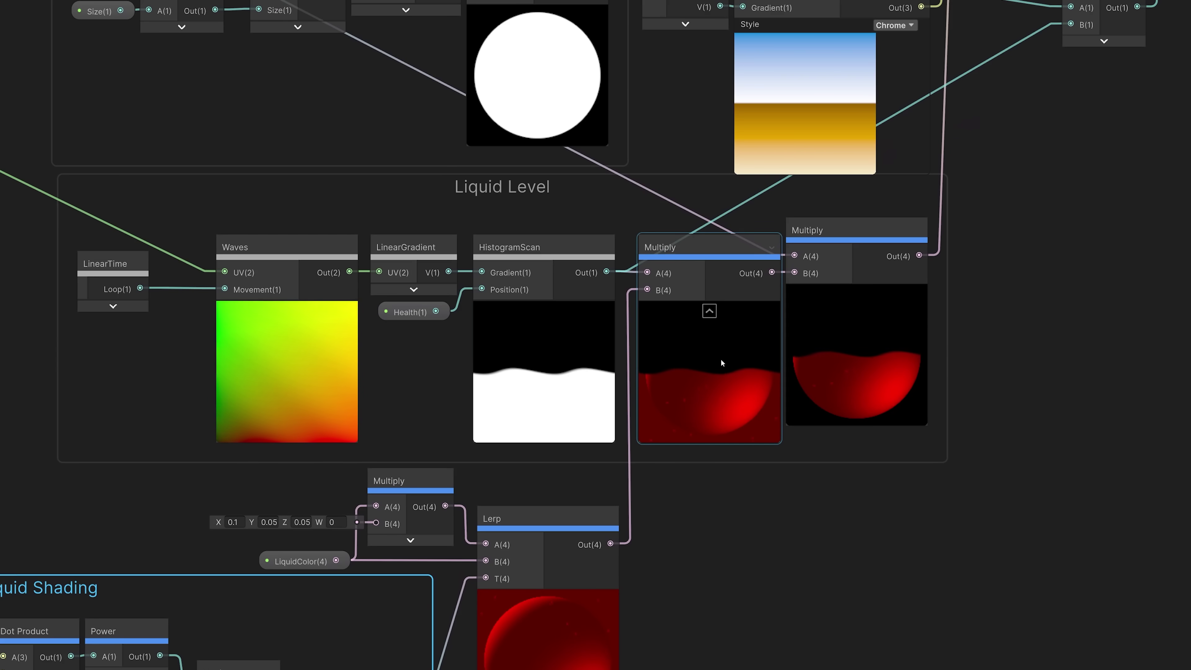
left_click(505, 342)
scroll(425, 348, "up", 3)
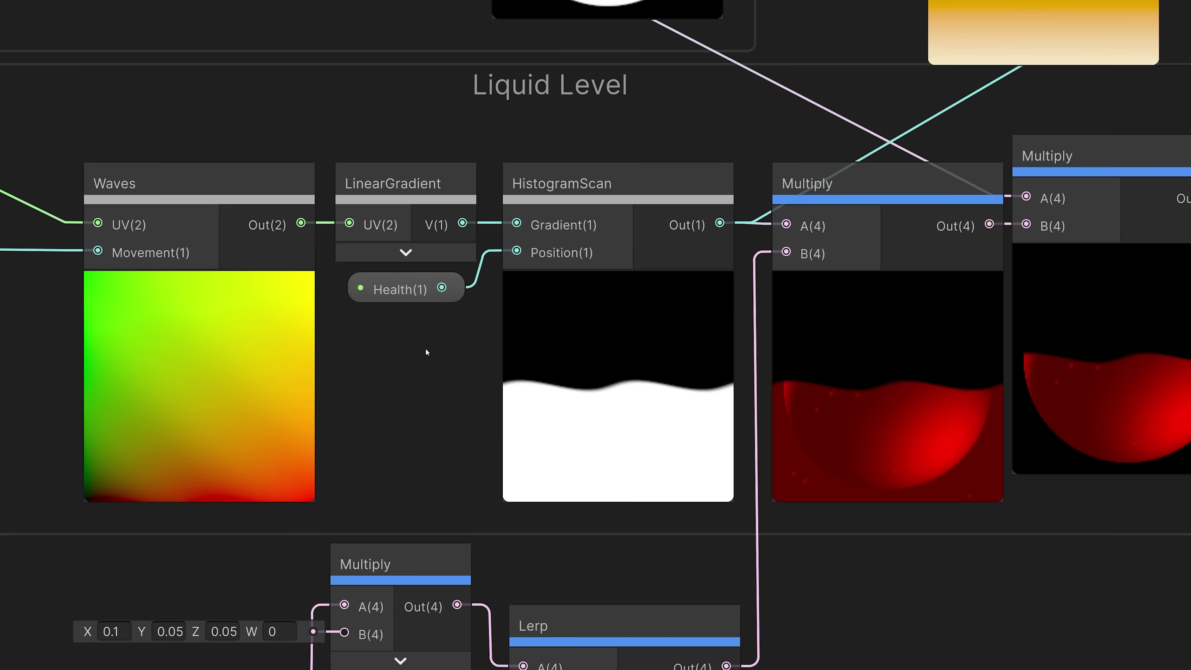
left_click(414, 294)
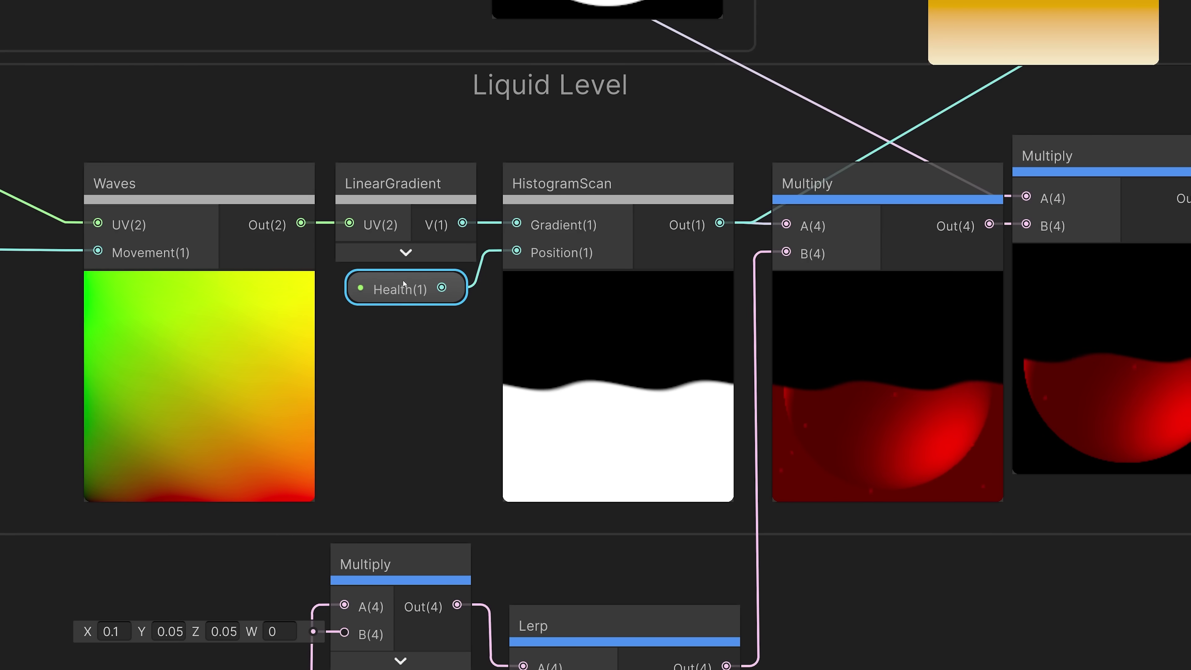
Examine the Outer Mask, Fresnel and Specular Highlight groups and the final Lerp, Add and Multiply nodes leading to the Output
scroll(402, 298, "down", 3)
scroll(402, 298, "down", 1)
middle_click_drag(390, 237, 435, 551)
scroll(436, 551, "down", 2)
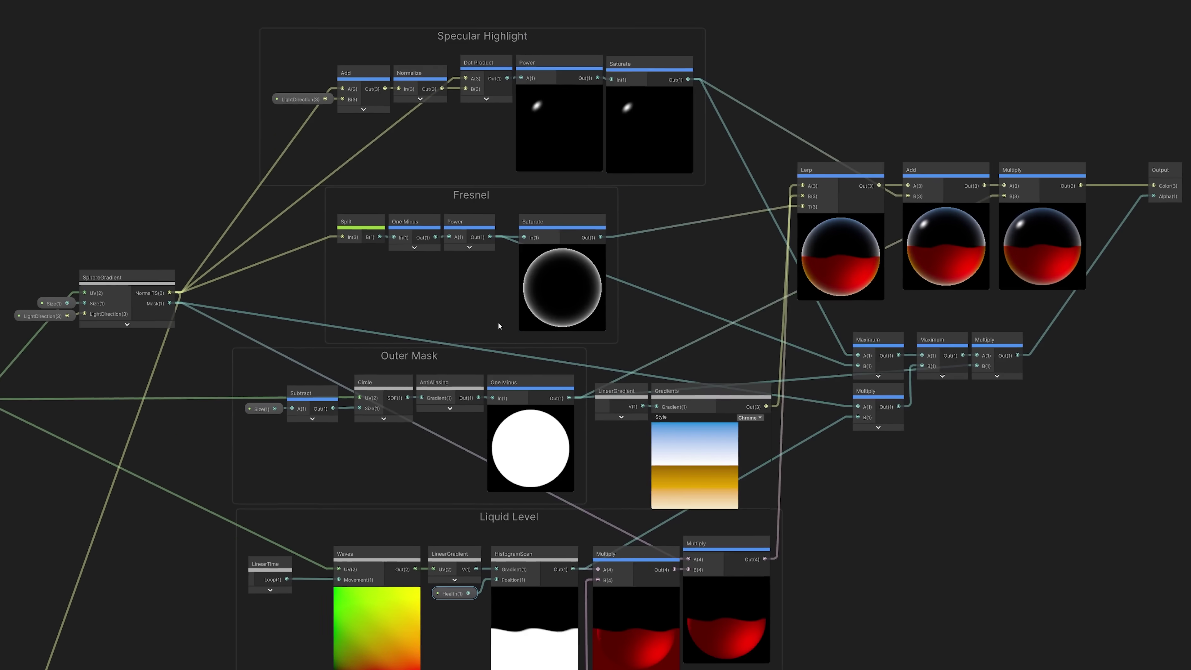
left_click(547, 150)
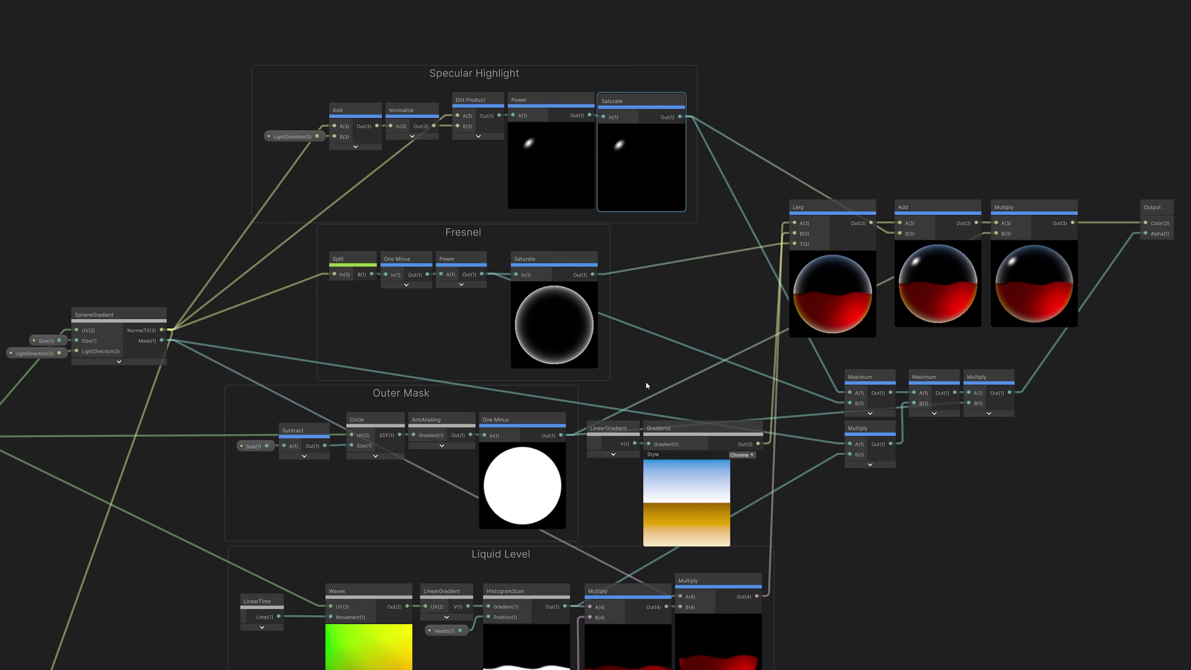
scroll(645, 381, "up", 3)
left_click(563, 330)
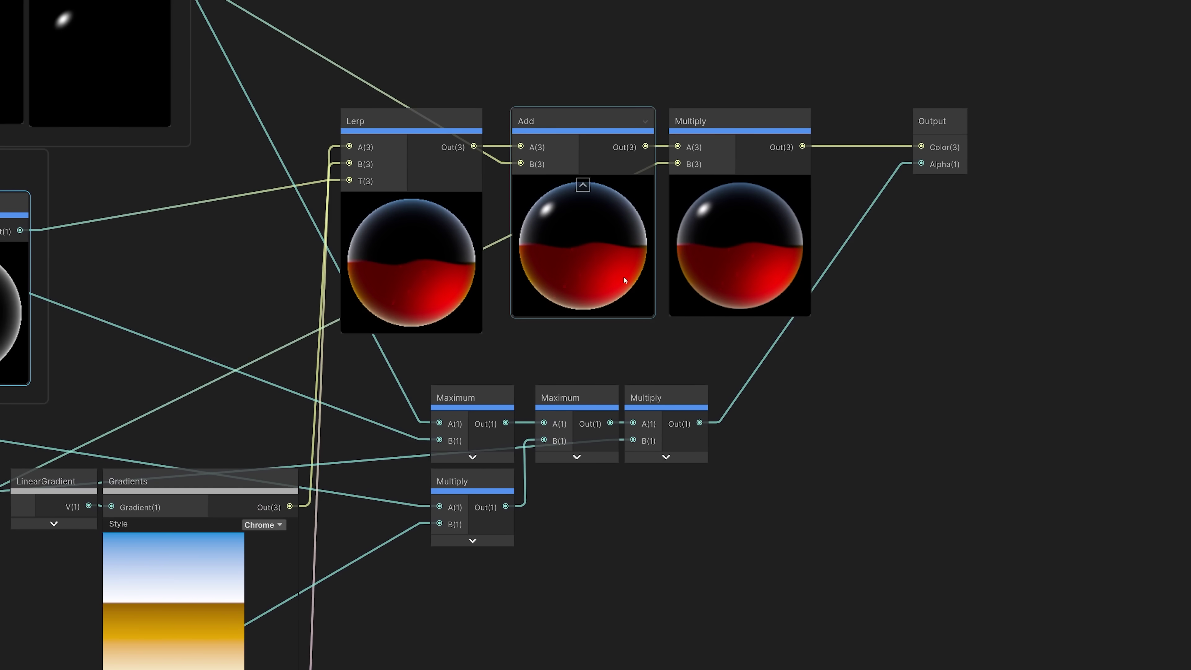
left_click(725, 234)
scroll(731, 220, "up", 1)
left_click_drag(814, 134, 958, 367)
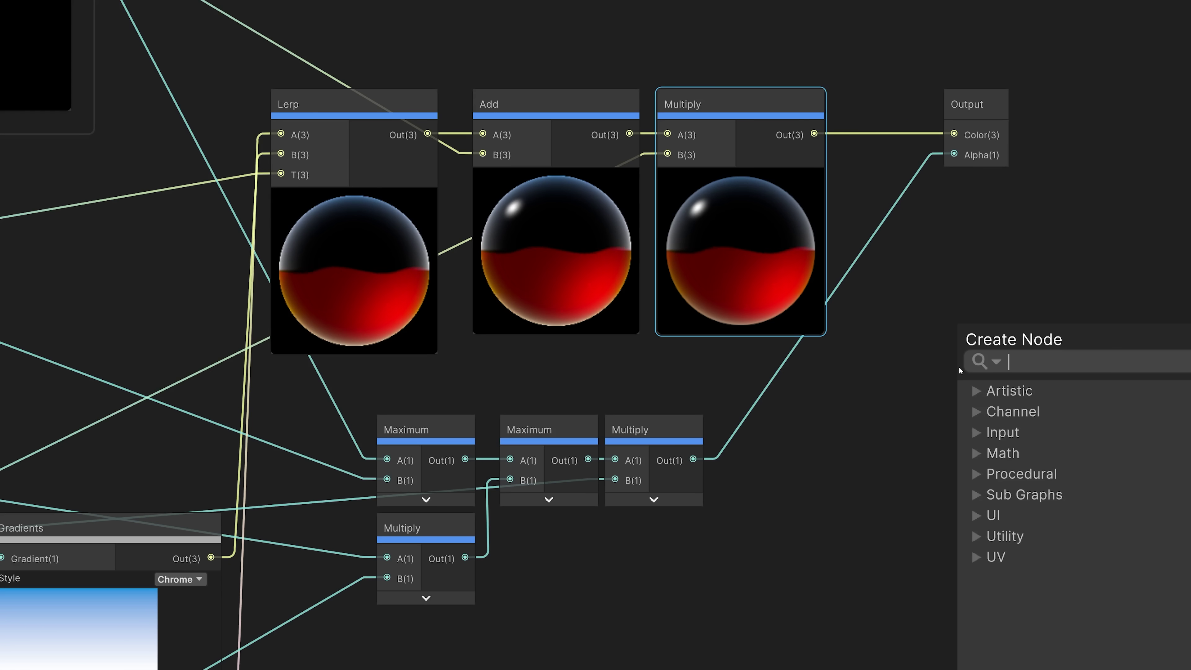
left_click(912, 376)
scroll(880, 361, "down", 4)
middle_click_drag(486, 343, 837, 271)
scroll(771, 258, "down", 3)
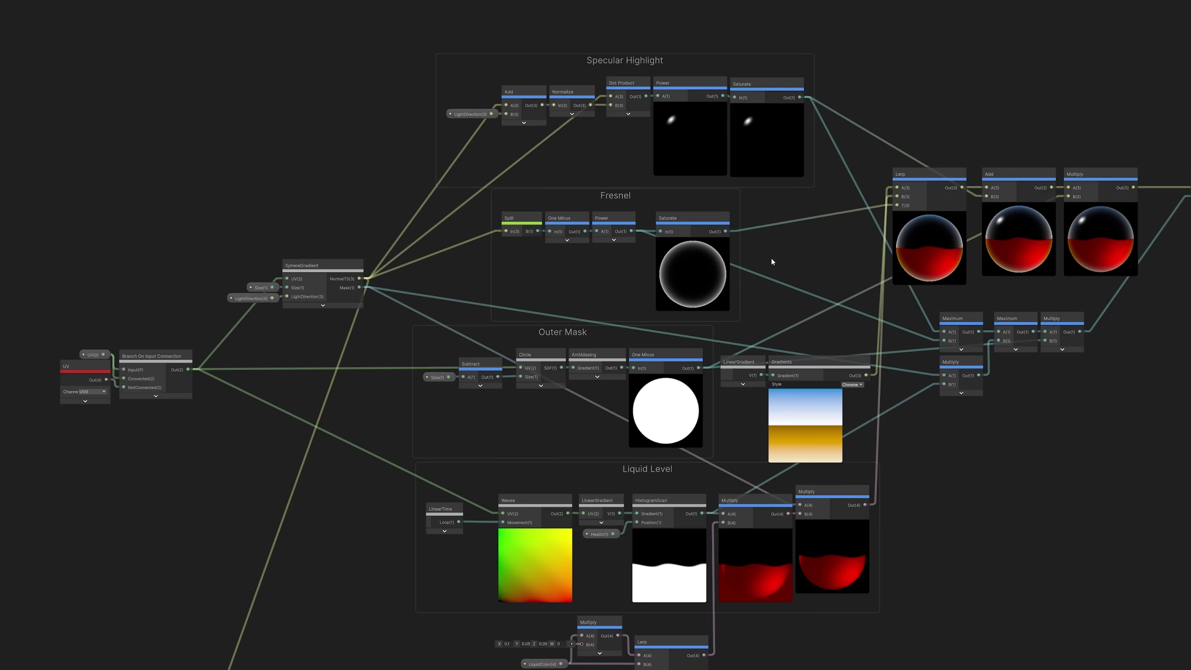
middle_click_drag(748, 266, 764, 213)
scroll(725, 226, "down", 1)
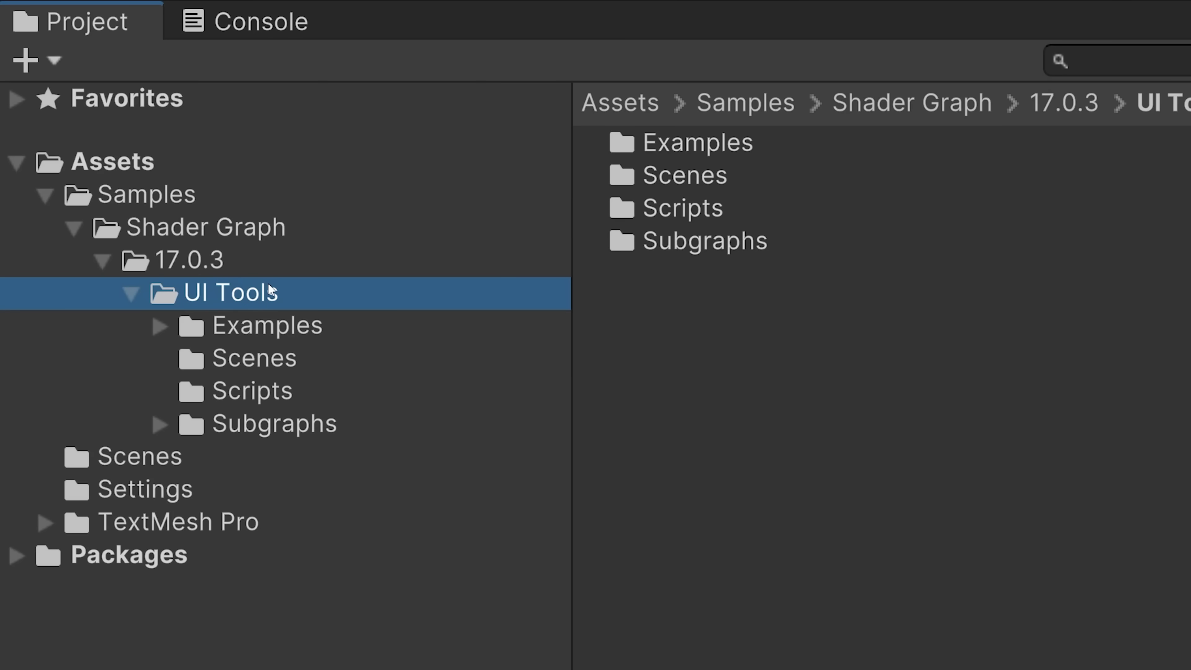
Show the contents of the UI Tools sample's Subgraphs folder and pick the SubgraphLibrary graph
left_click(193, 426)
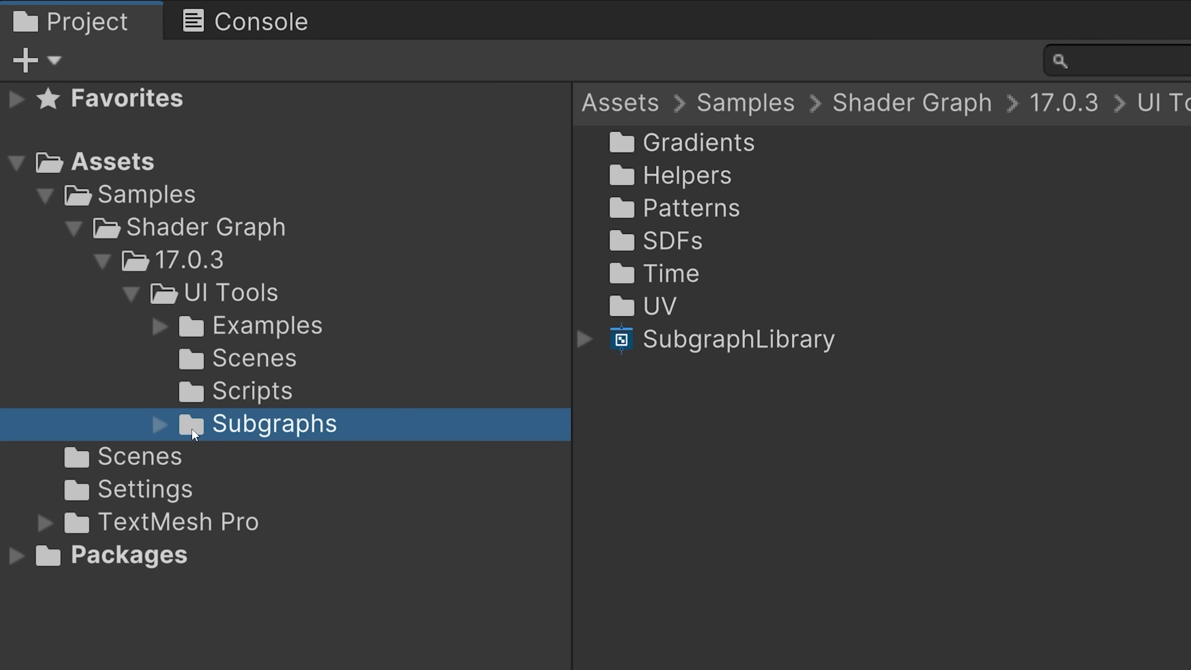
left_click(627, 352)
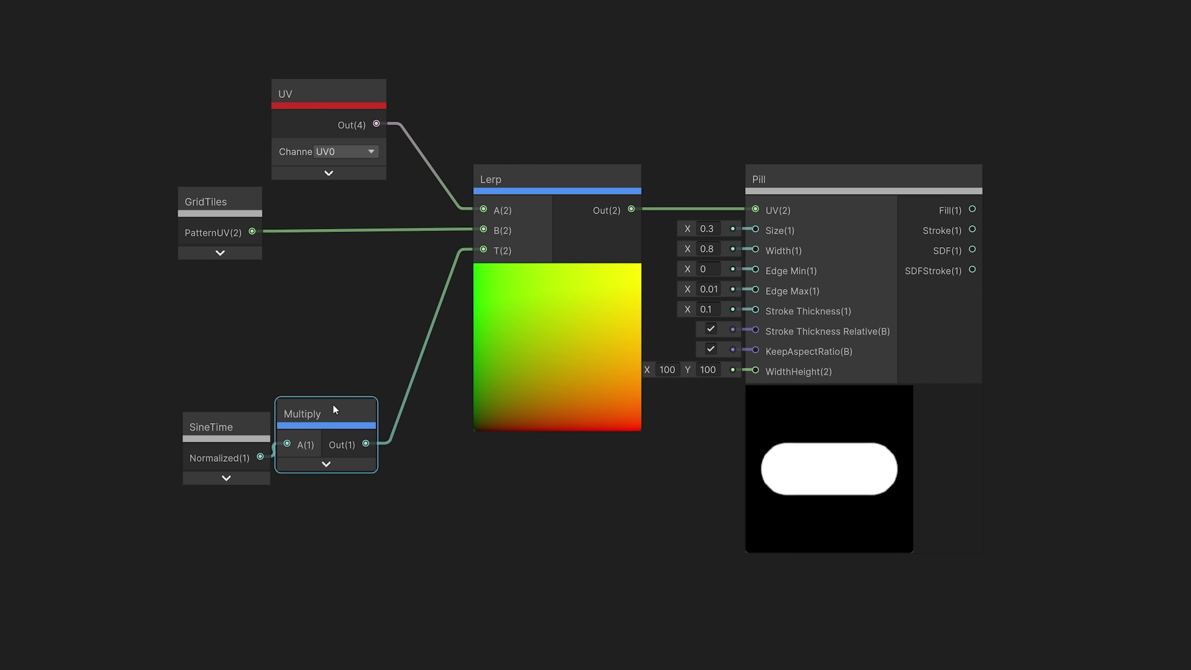
Move the Multiply and SineTime nodes up closer to the GridTiles and Lerp nodes
left_click_drag(330, 407, 386, 290)
left_click_drag(245, 430, 296, 300)
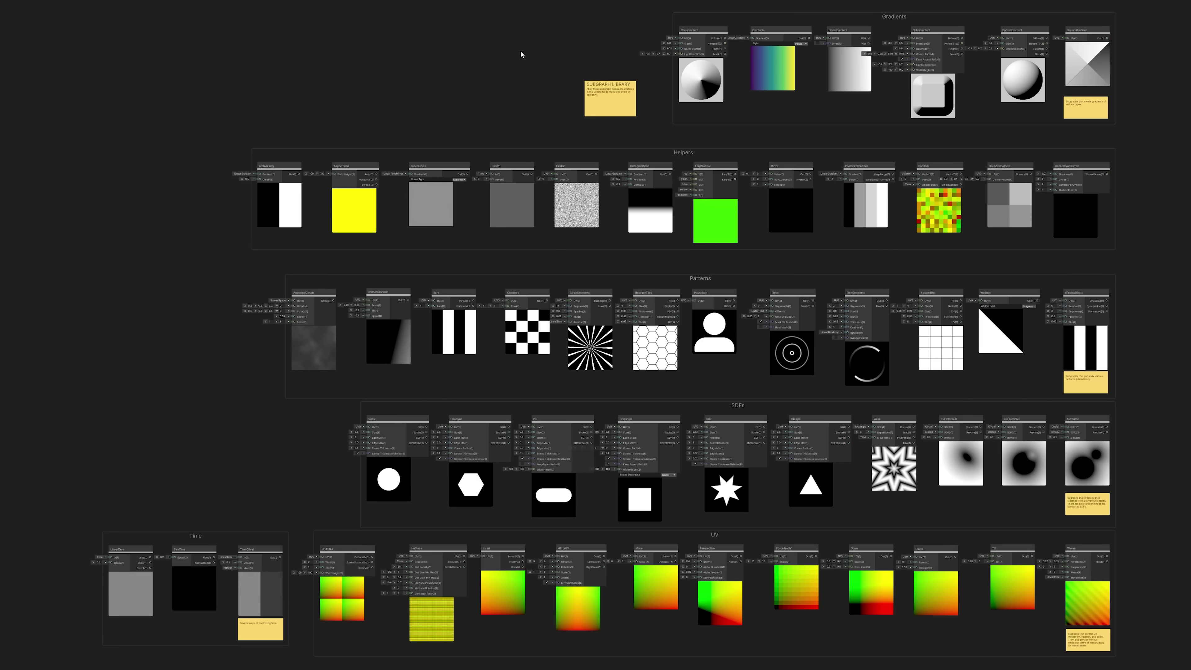
Look over the subgraph library's node groups, from Gradients, Helpers and Patterns down to the SDFs shapes
middle_click_drag(571, 44, 338, 223)
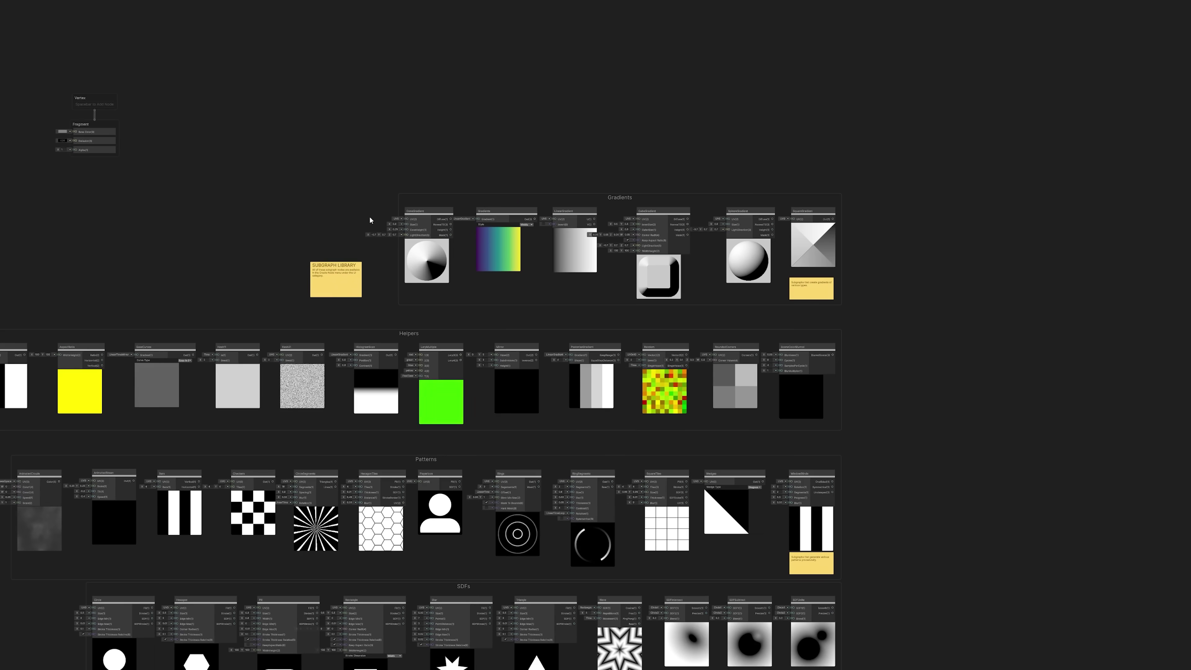
scroll(668, 198, "up", 6)
middle_click_drag(563, 430, 982, 87)
middle_click_drag(668, 470, 778, 140)
middle_click_drag(656, 478, 910, 357)
scroll(1147, 232, "down", 3)
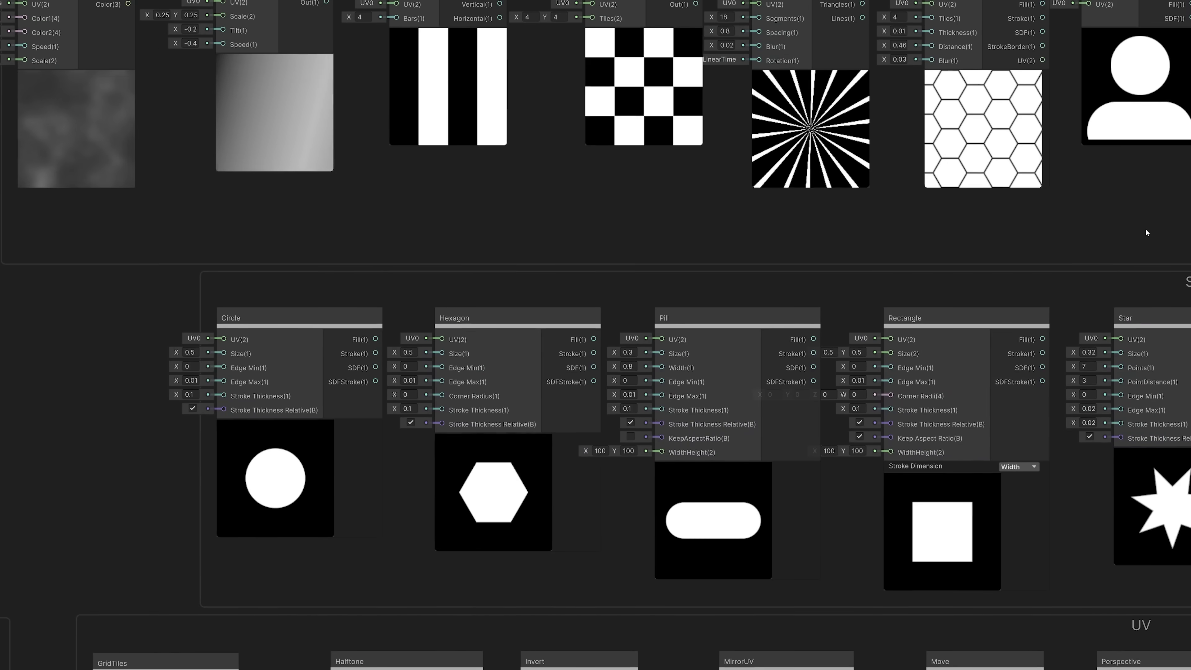
scroll(534, 189, "up", 3)
middle_click_drag(534, 189, 553, 189)
middle_click_drag(1174, 156, 248, 162)
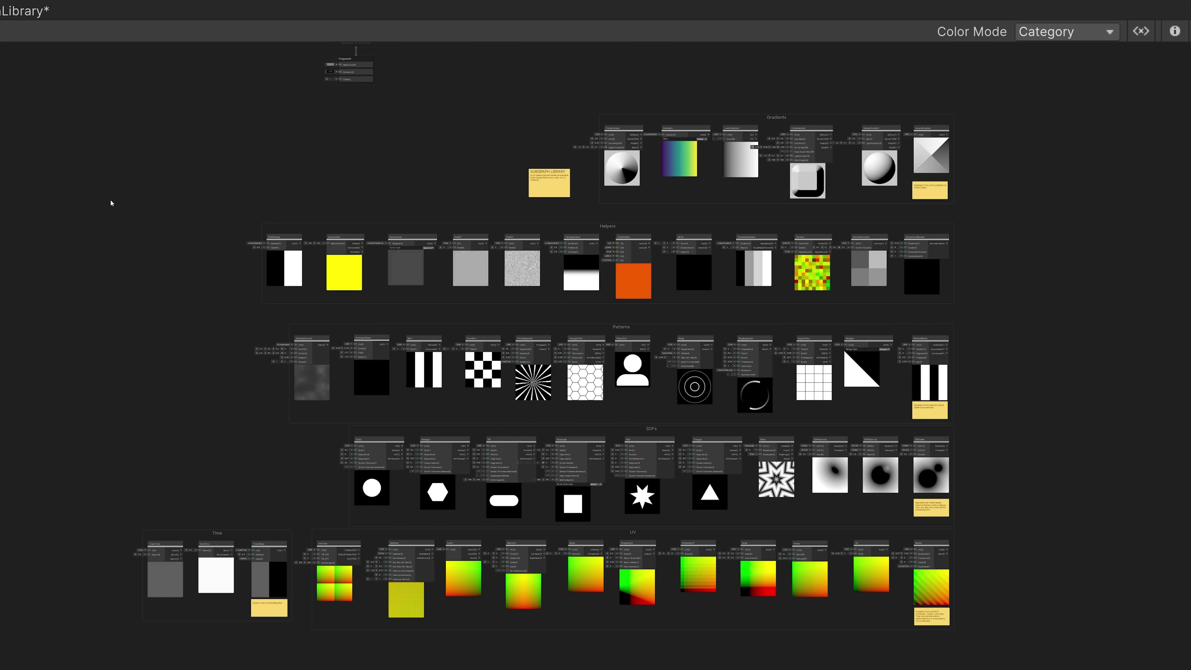
View the UI category's subgroups in the node creation list, enlarging the list to fit them
key("space")
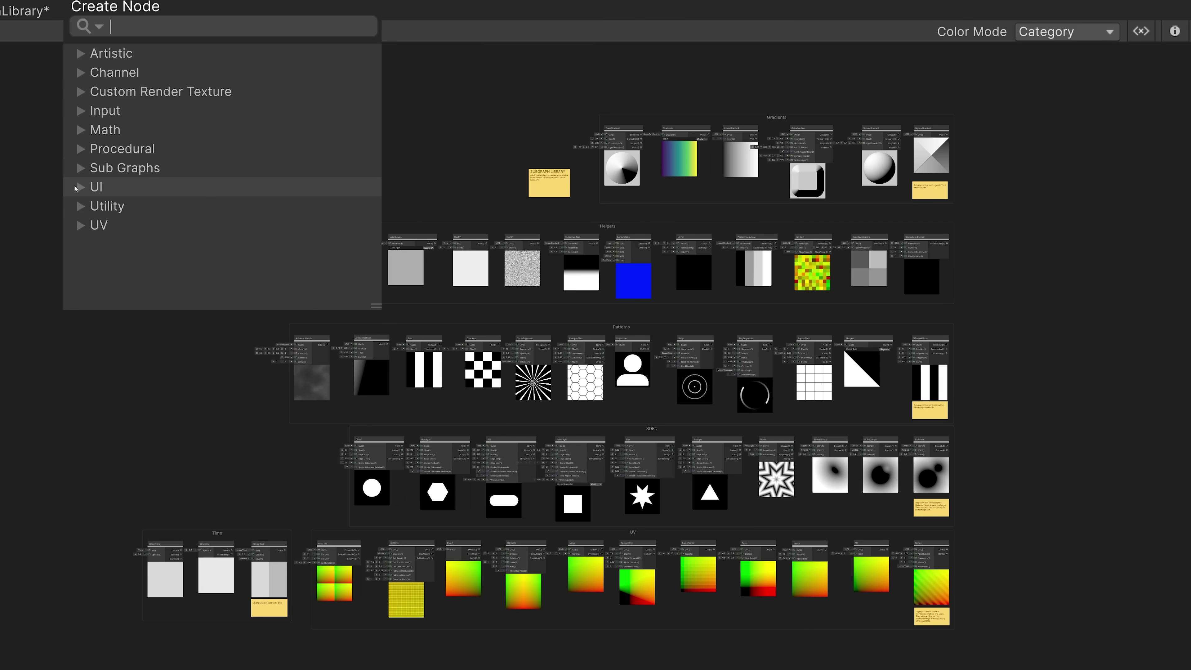
left_click(81, 190)
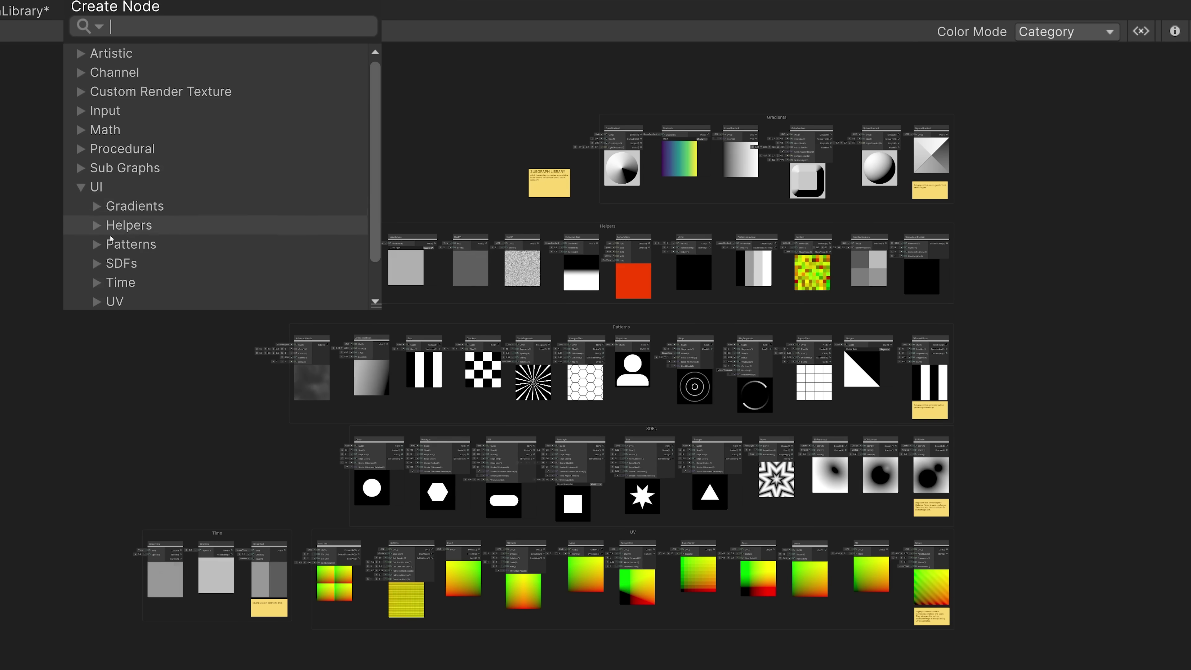
left_click_drag(378, 308, 377, 384)
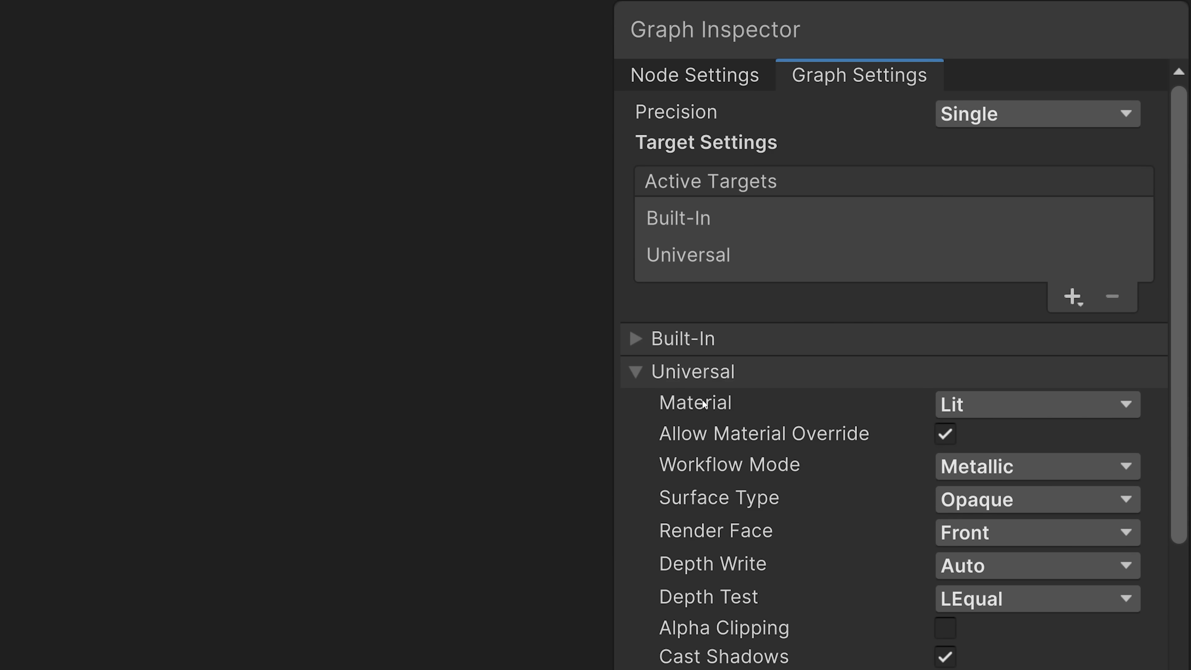
Set the graph's Universal target Material to Canvas
left_click(941, 403)
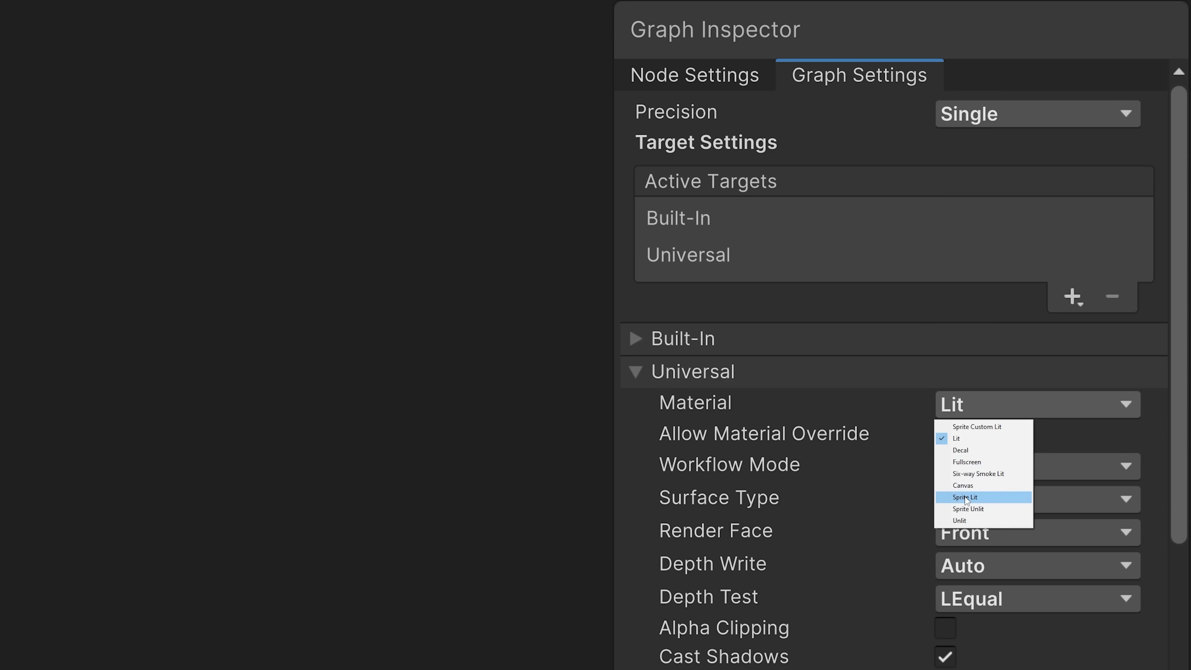
left_click(966, 485)
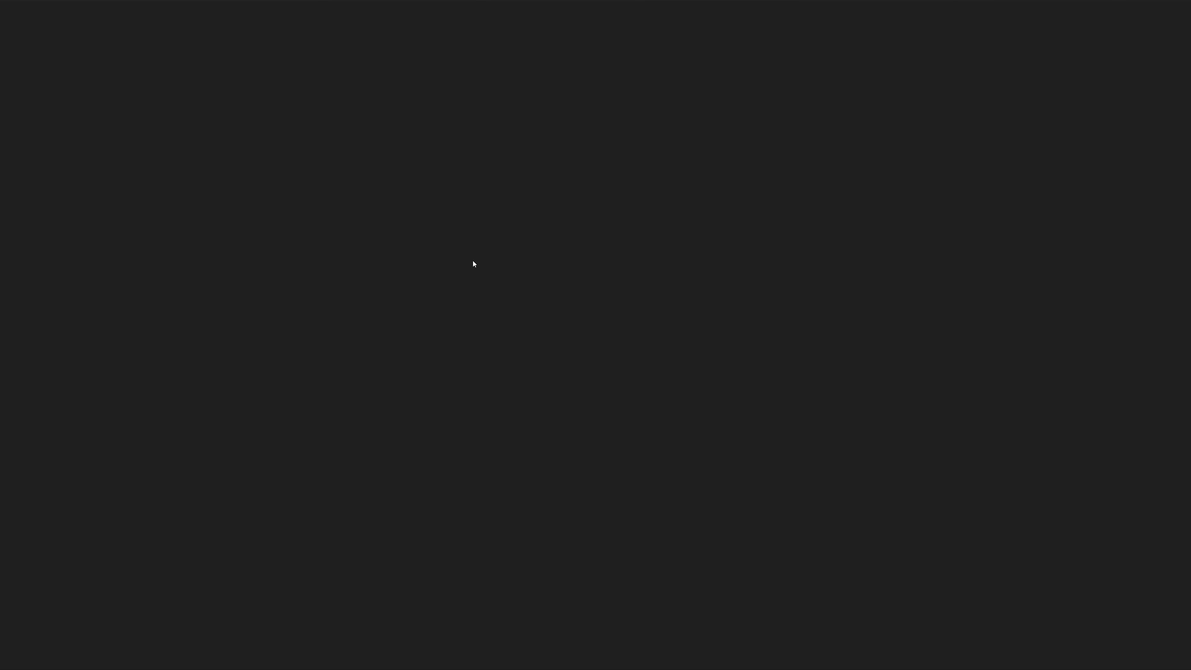
Add a SquareTiles node from the UI patterns and move it higher in the empty graph
key("space")
type("Square Wave")
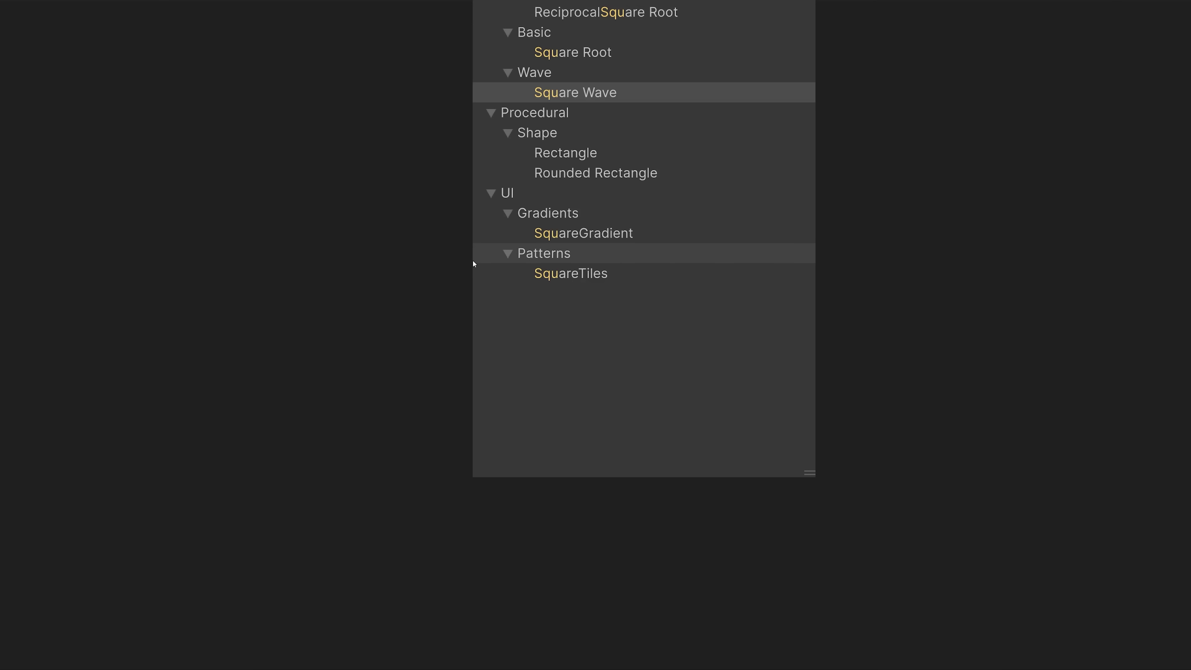
key("BackSpace")
key("BackSpace")
key("BackSpace")
key("BackSpace")
key("BackSpace")
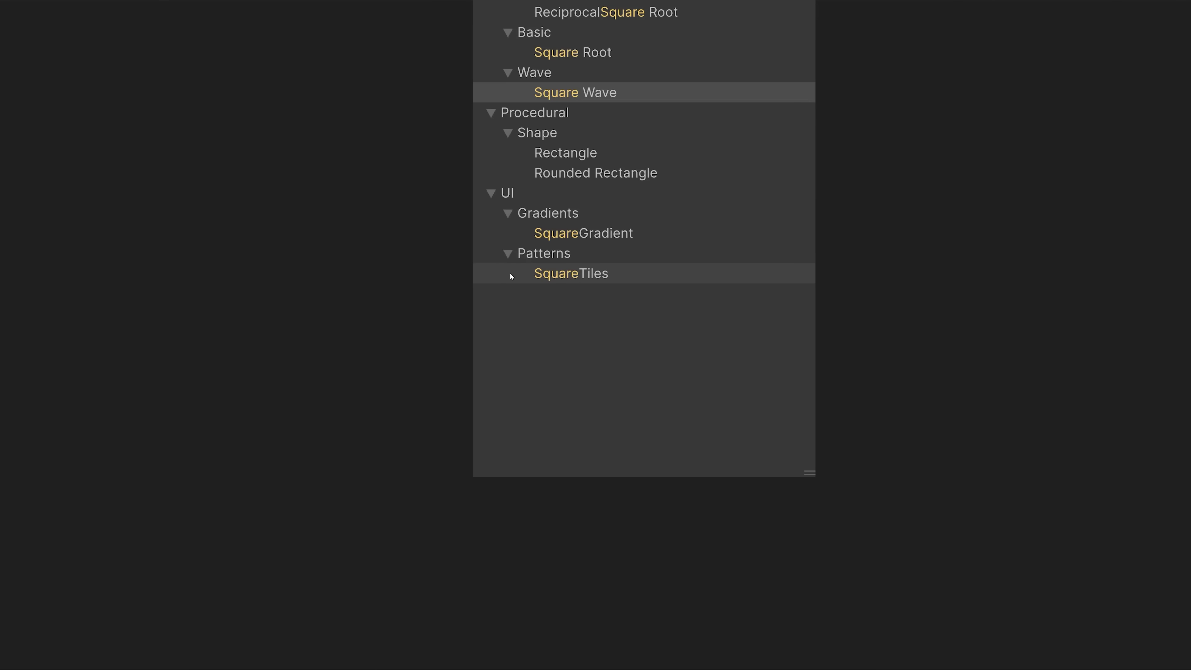
left_click(579, 275)
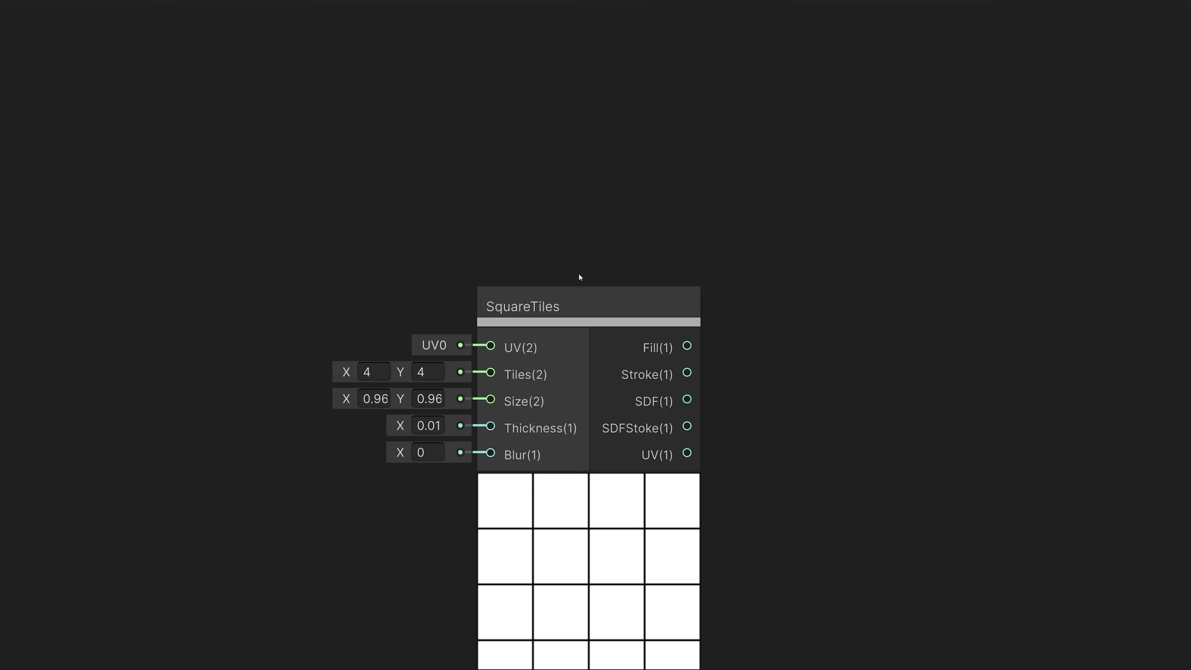
left_click_drag(546, 308, 554, 159)
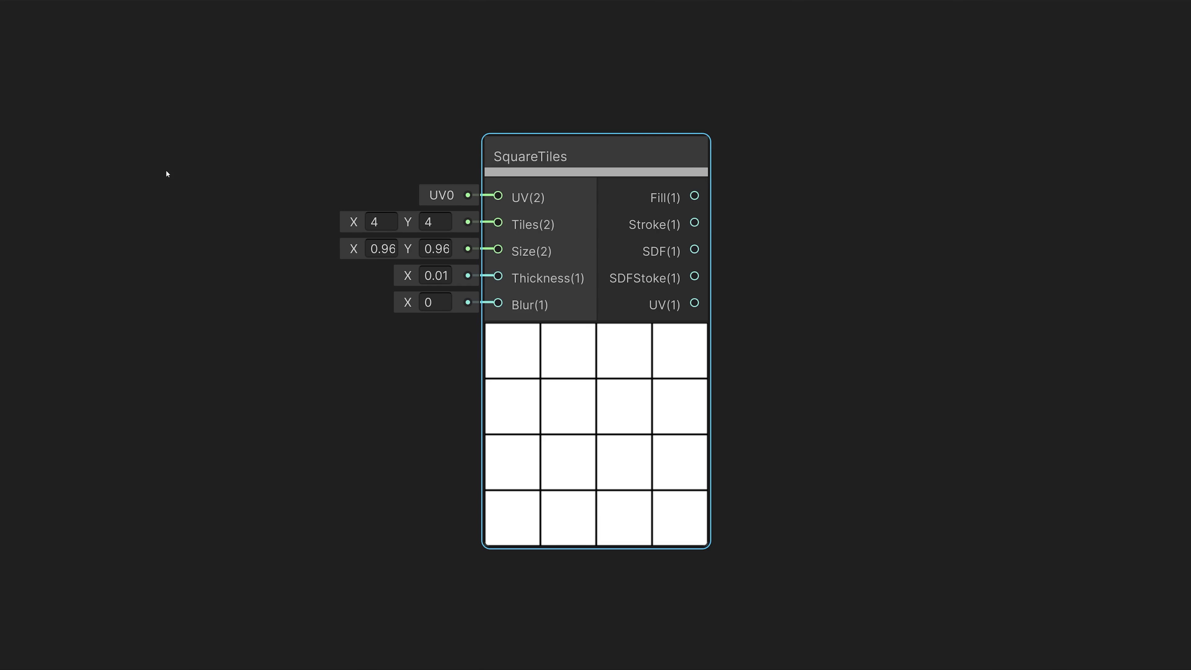
Add a Move node before SquareTiles and connect its UVraw output to the SquareTiles UV input
key("space")
type("move")
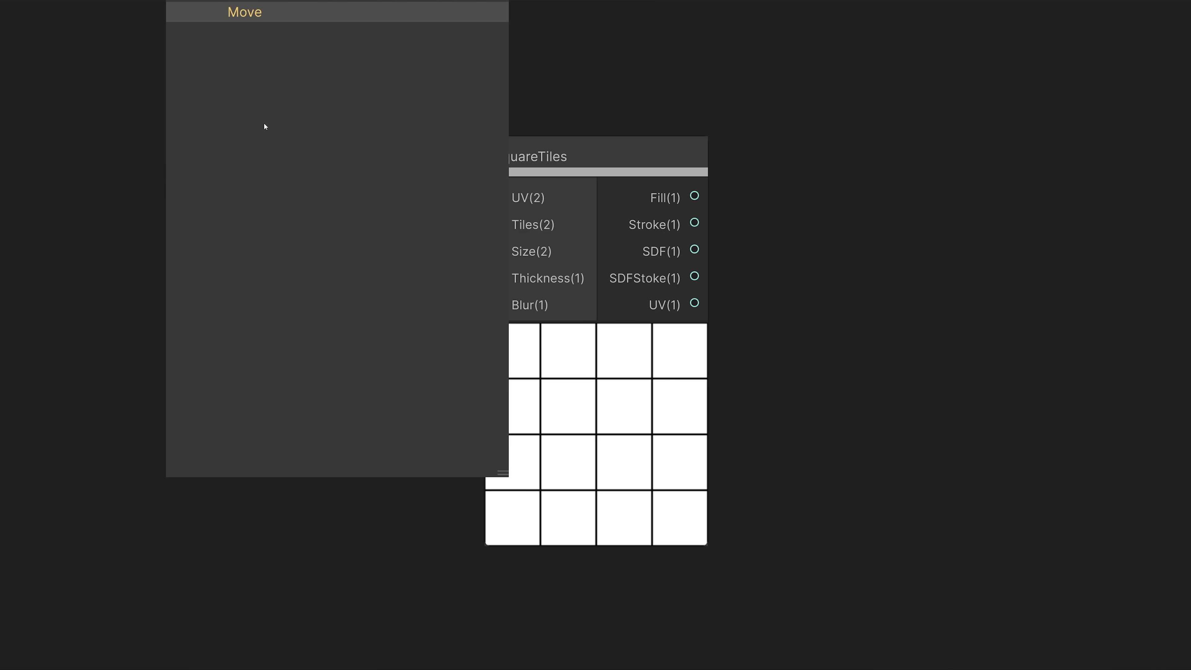
left_click(241, 14)
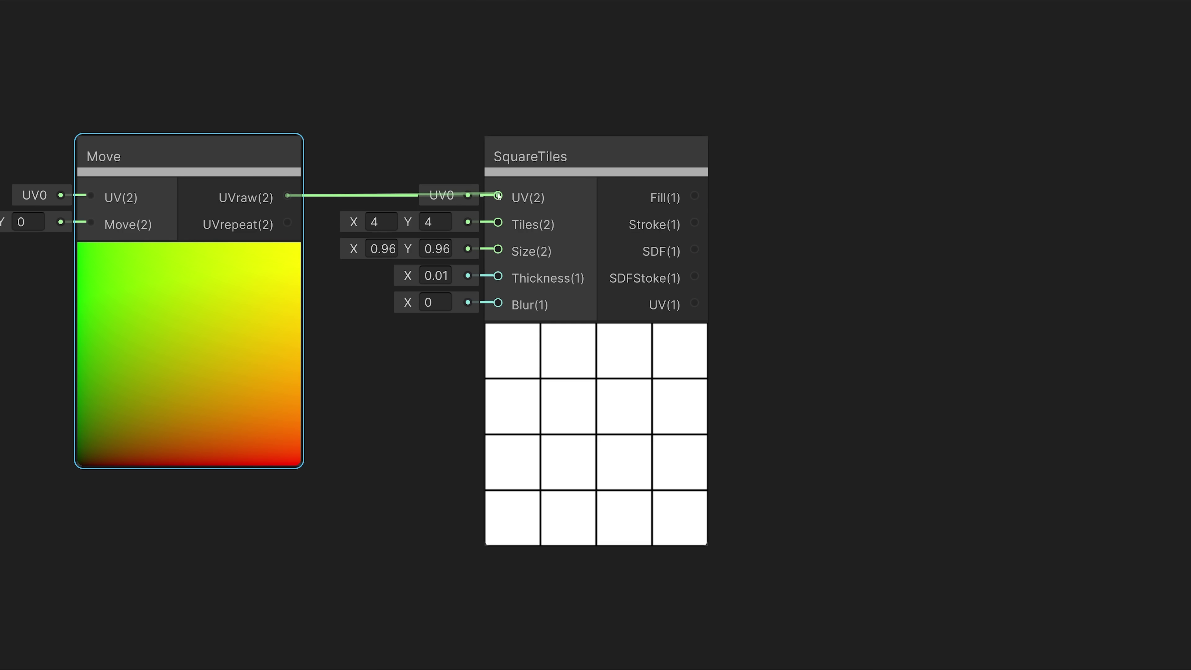
Add a LinearTime node ahead of the Move node, leaving space between them
middle_click_drag(342, 119, 783, 125)
key("space")
type("linear")
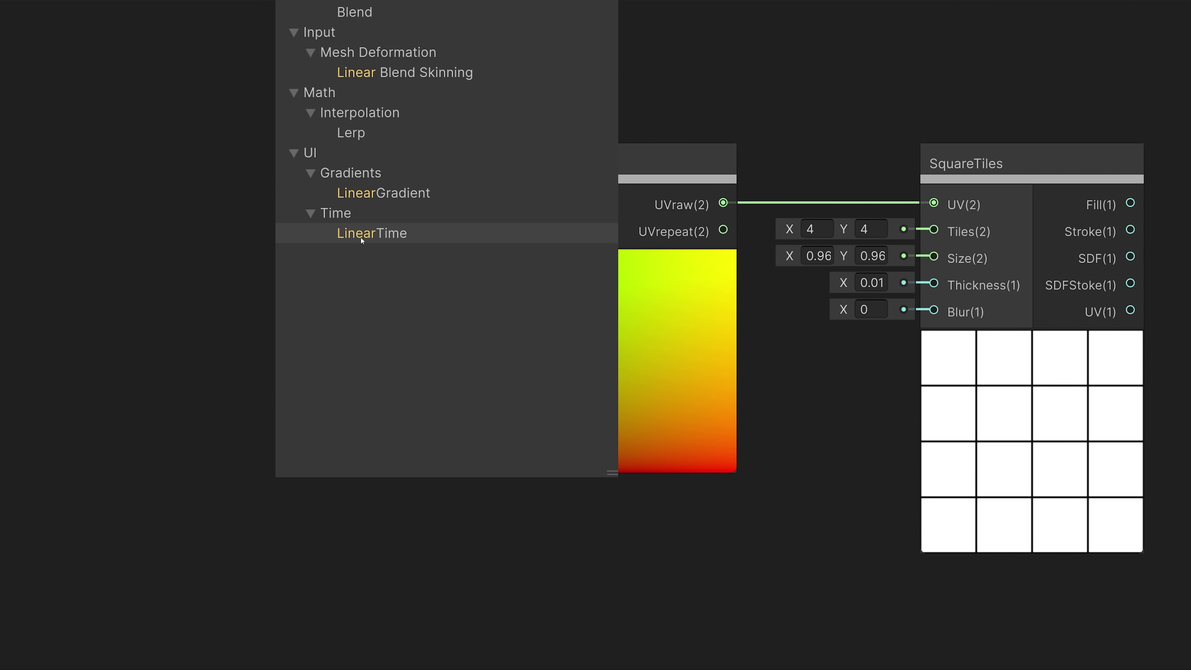
left_click(362, 239)
left_click(207, 354)
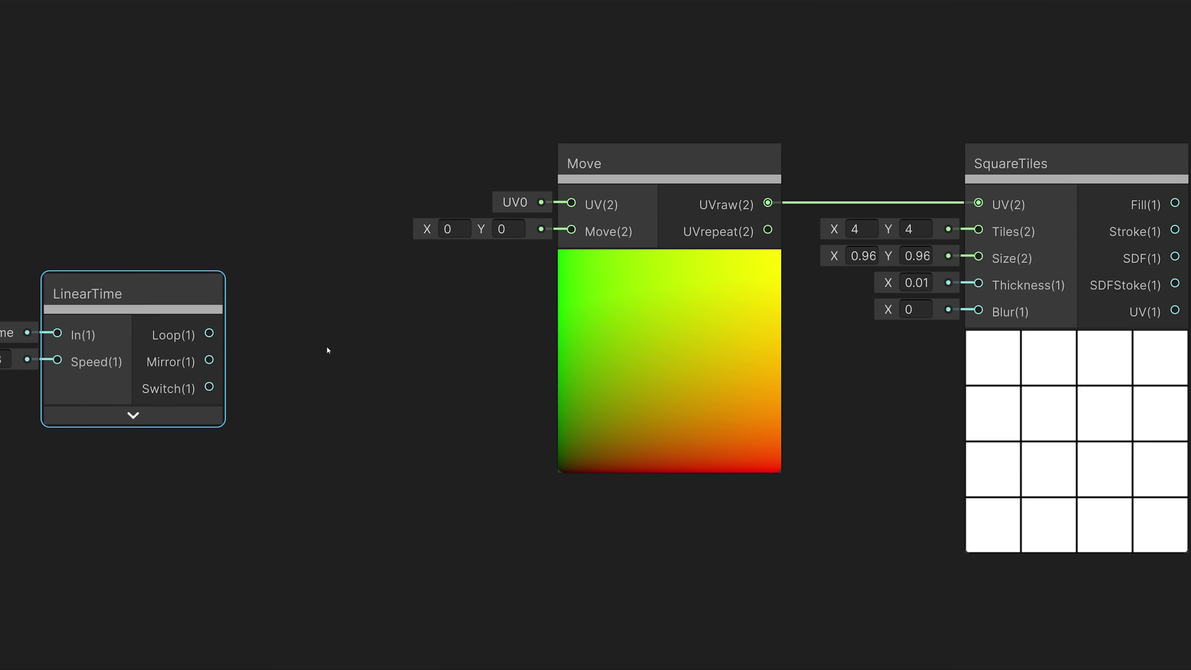
Add a Vector 2 node between the LinearTime and Move nodes
left_click(310, 346)
key("space")
type("vec")
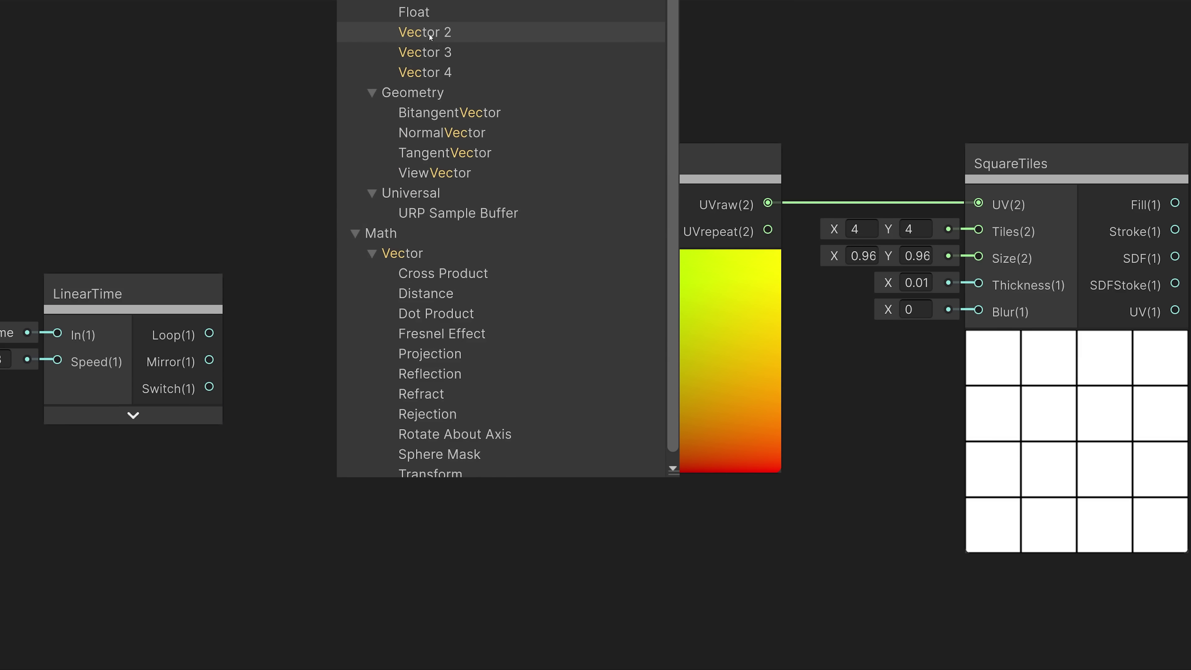
left_click(431, 34)
Connect LinearTime's Loop output to Vector 2's Y and Vector 2's output to Move's Move input, then lower LinearTime beside Vector 2
left_click_drag(212, 331, 354, 458)
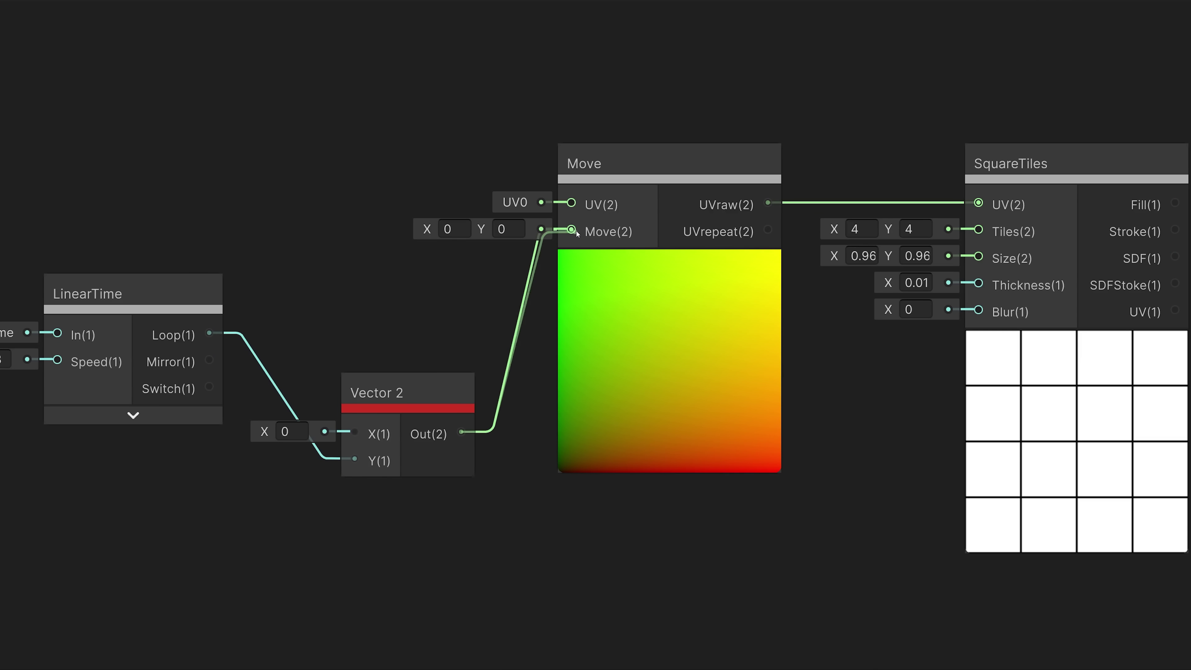
left_click_drag(577, 233, 572, 230)
middle_click_drag(803, 371, 787, 393)
left_click_drag(65, 305, 69, 434)
middle_click_drag(193, 327, 258, 317)
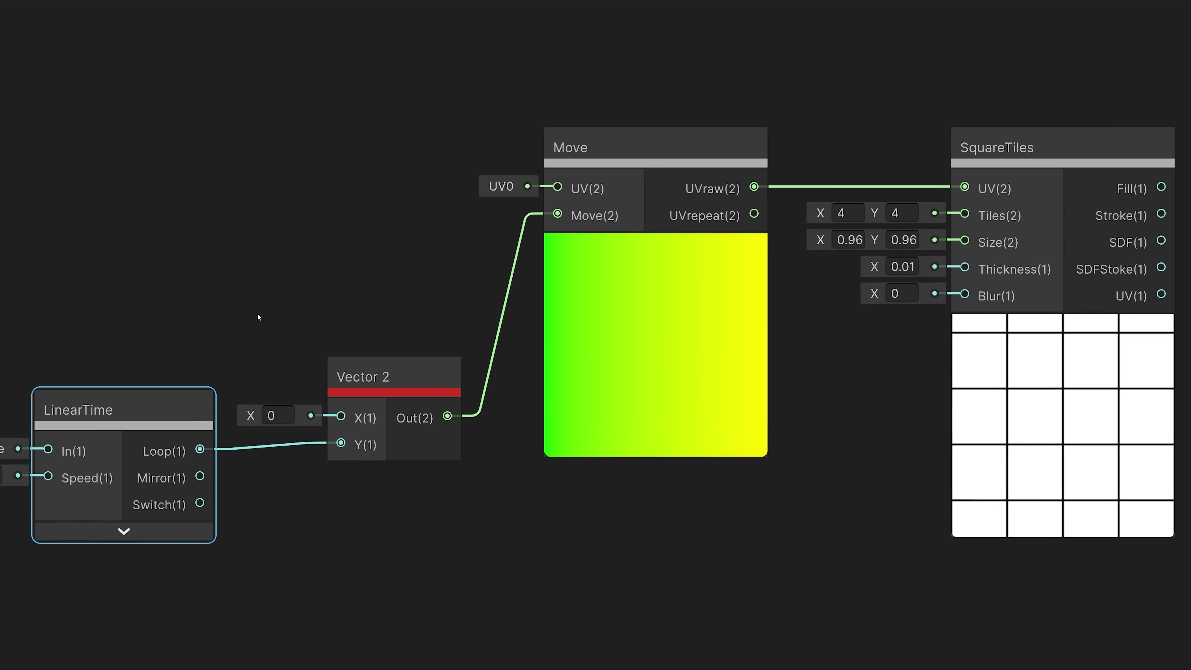
Add a Perspective node ahead of Move, collapse its preview, and connect its Out output to Move's UV input
left_click(183, 97)
key("space")
type("pers")
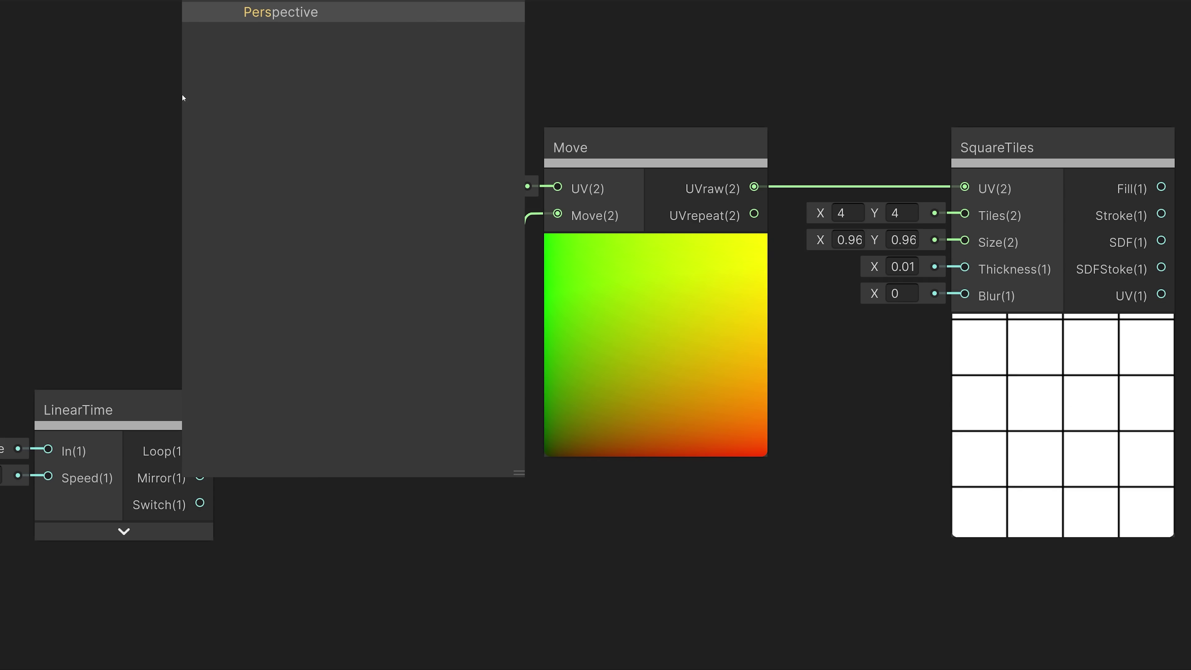
left_click(278, 15)
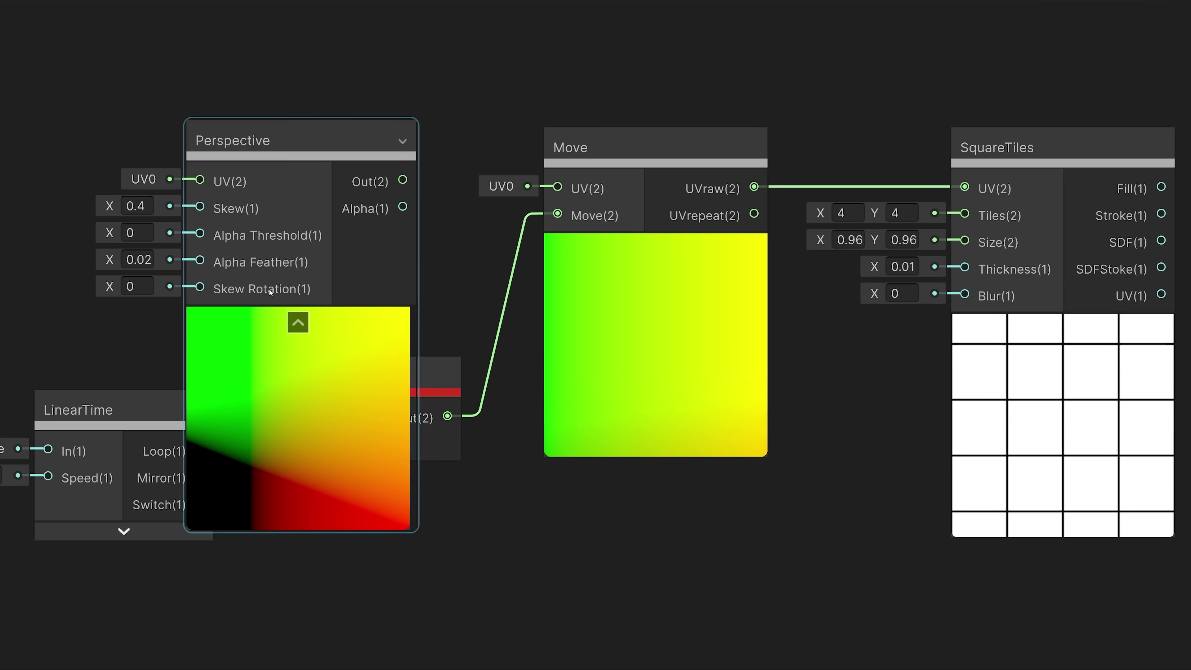
left_click(298, 322)
left_click_drag(281, 141, 195, 168)
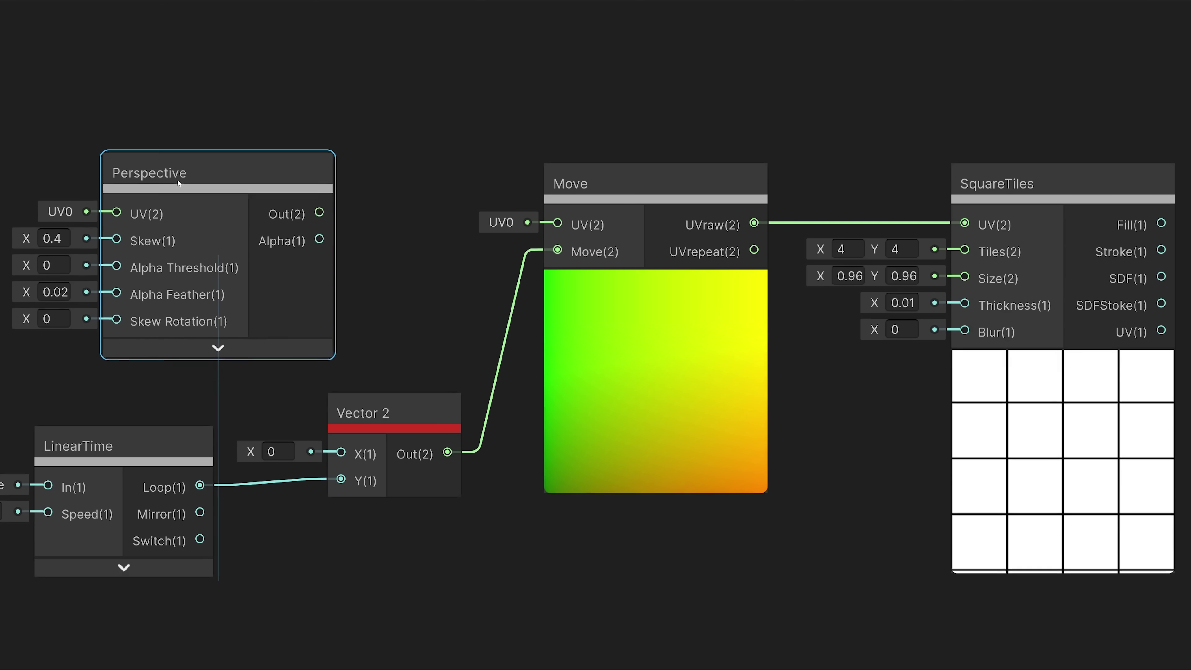
left_click_drag(557, 224, 557, 224)
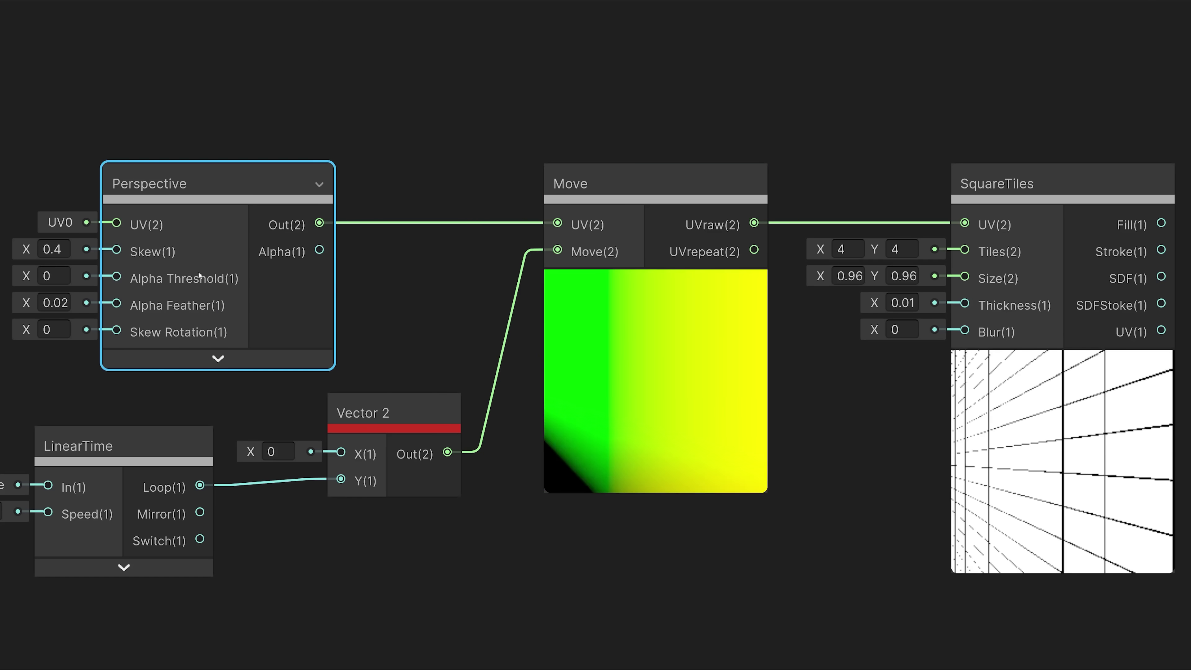
Set Perspective's Skew Rotation to -90 and Skew to 0.9, and SquareTiles' Tiles Y value to 32
left_click(39, 319)
type("-90")
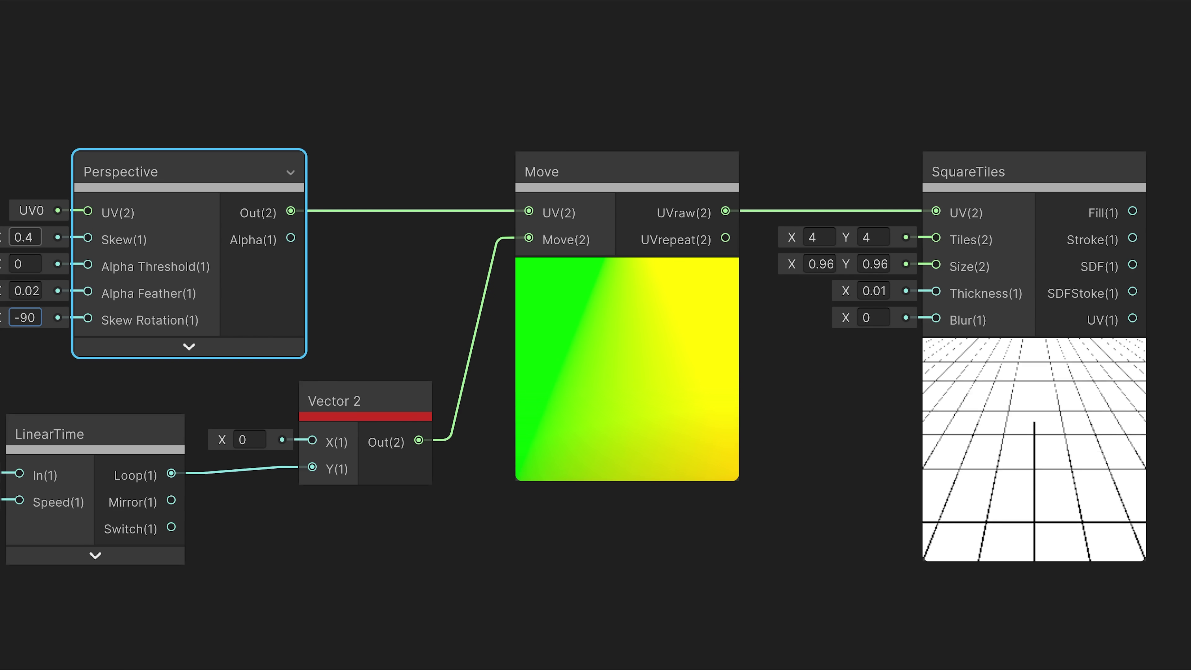
type("9")
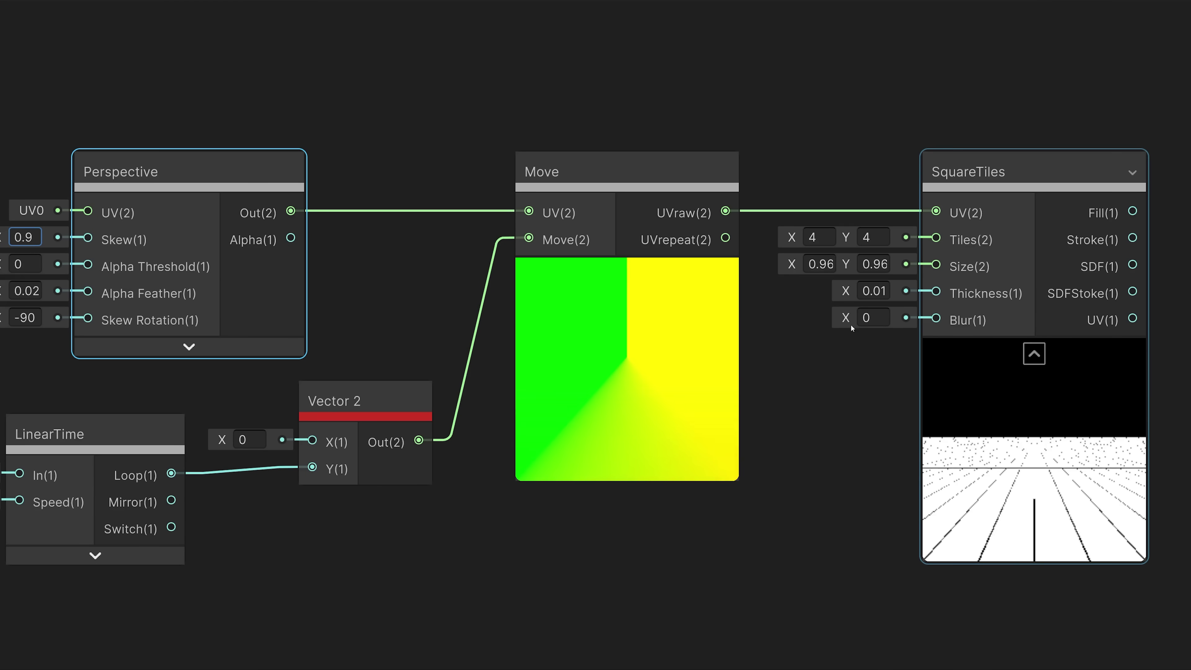
left_click(875, 237)
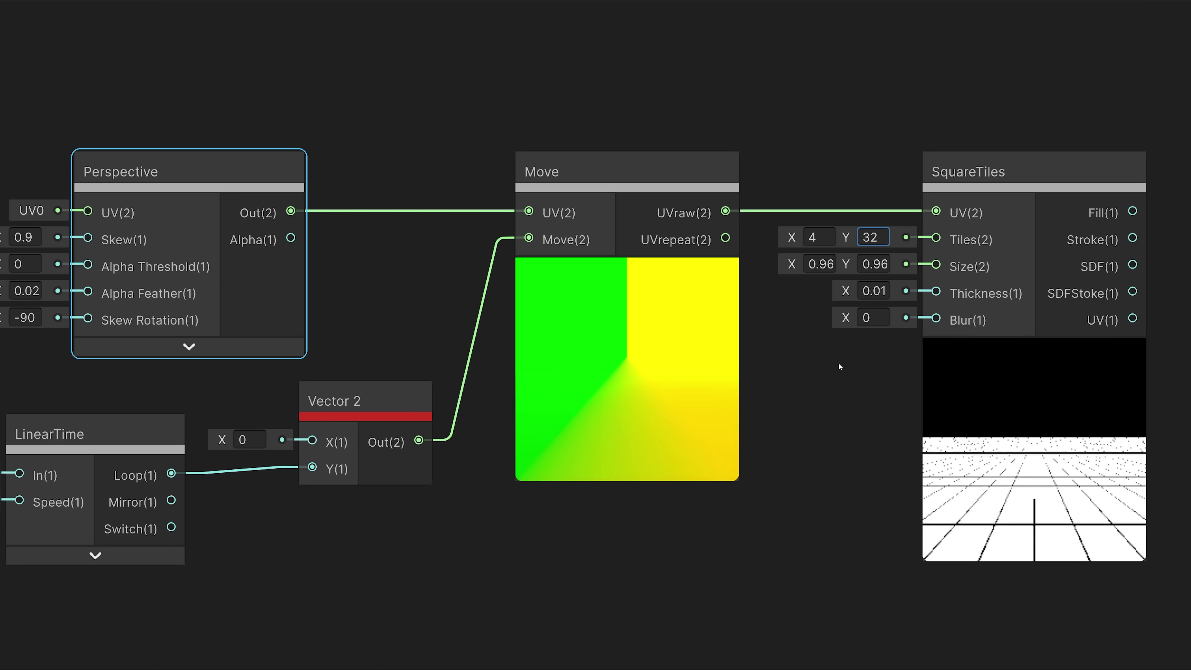
Add an AntiAliasing node fed by SquareTiles' SDF output through its Gradient input, and place it level with that output
scroll(839, 366, "down", 1)
middle_click_drag(839, 384, 635, 358)
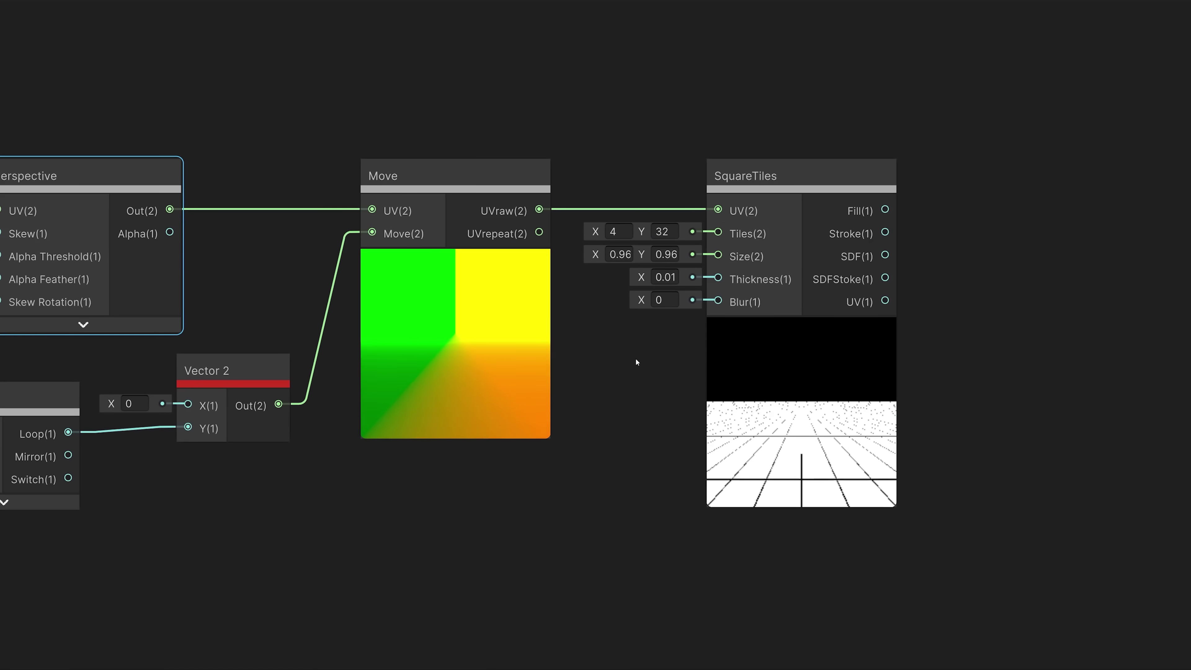
left_click_drag(885, 256, 888, 259)
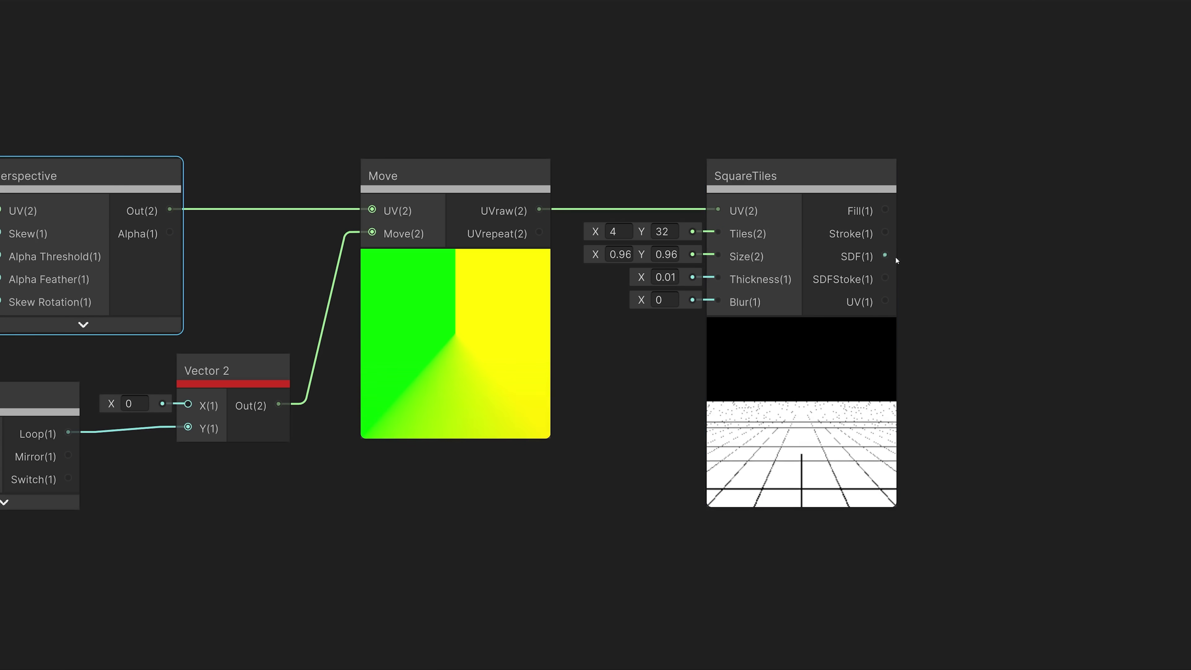
left_click_drag(1028, 257, 1001, 256)
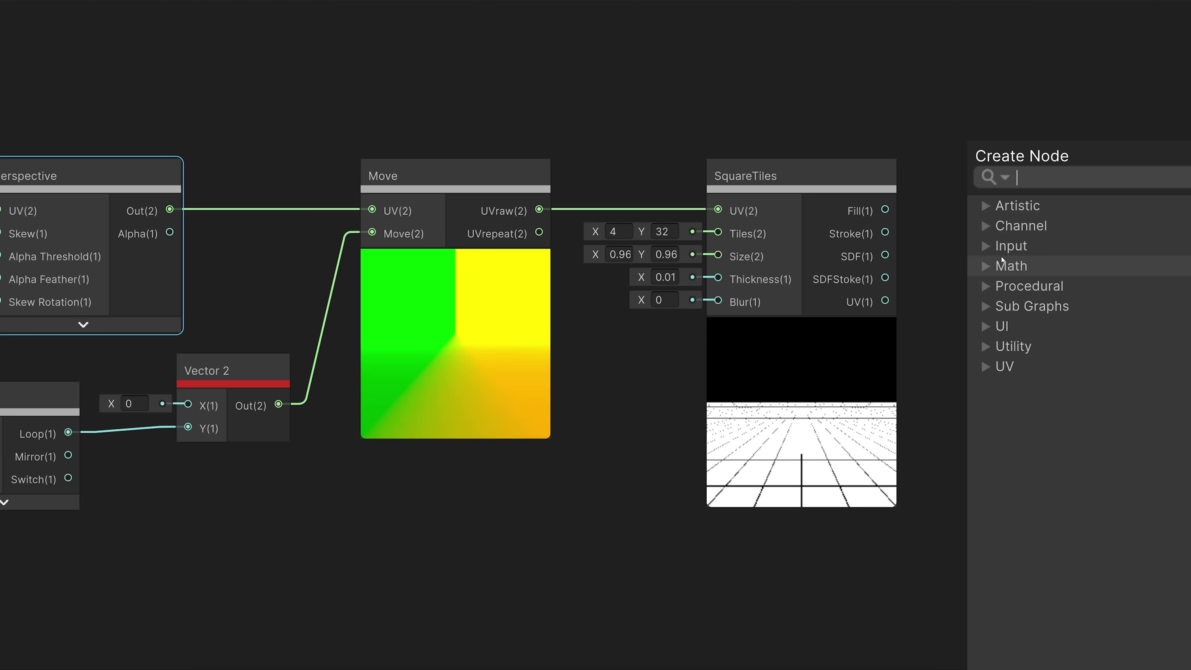
type("anti")
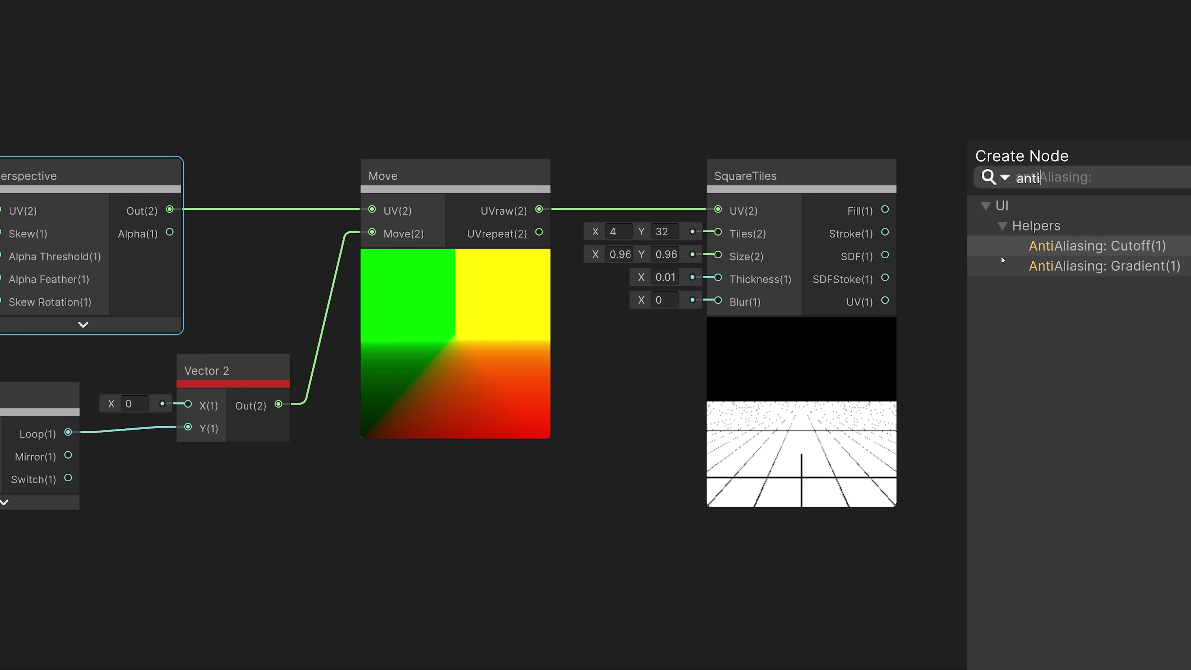
left_click(1074, 266)
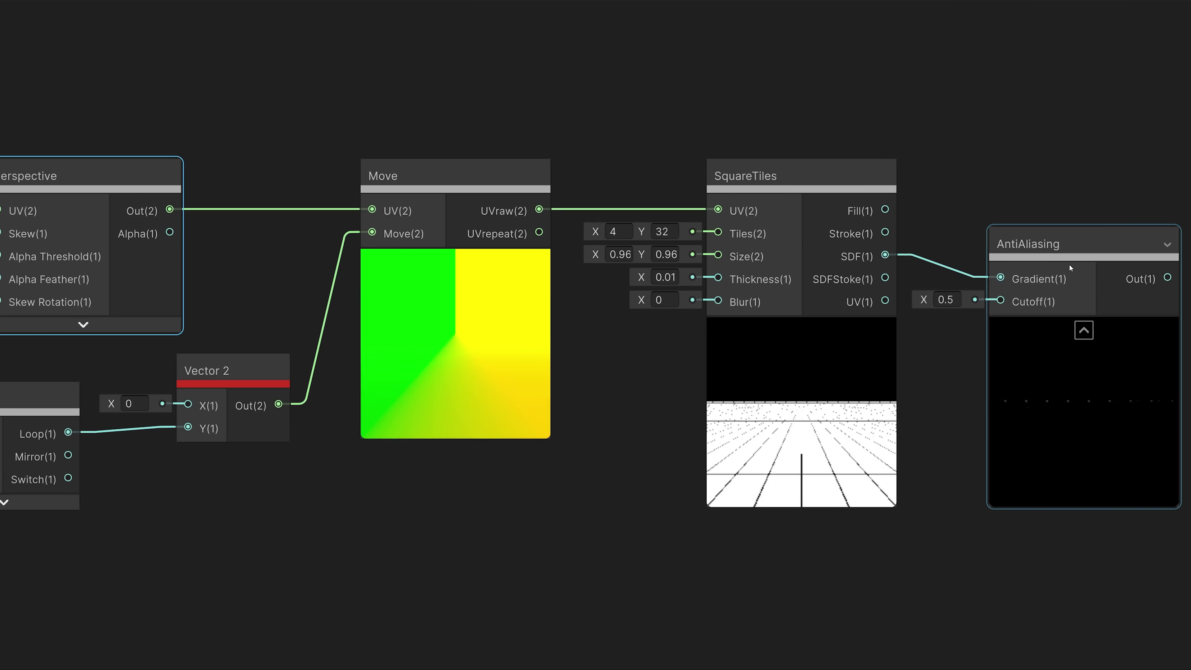
left_click_drag(1038, 251, 1025, 225)
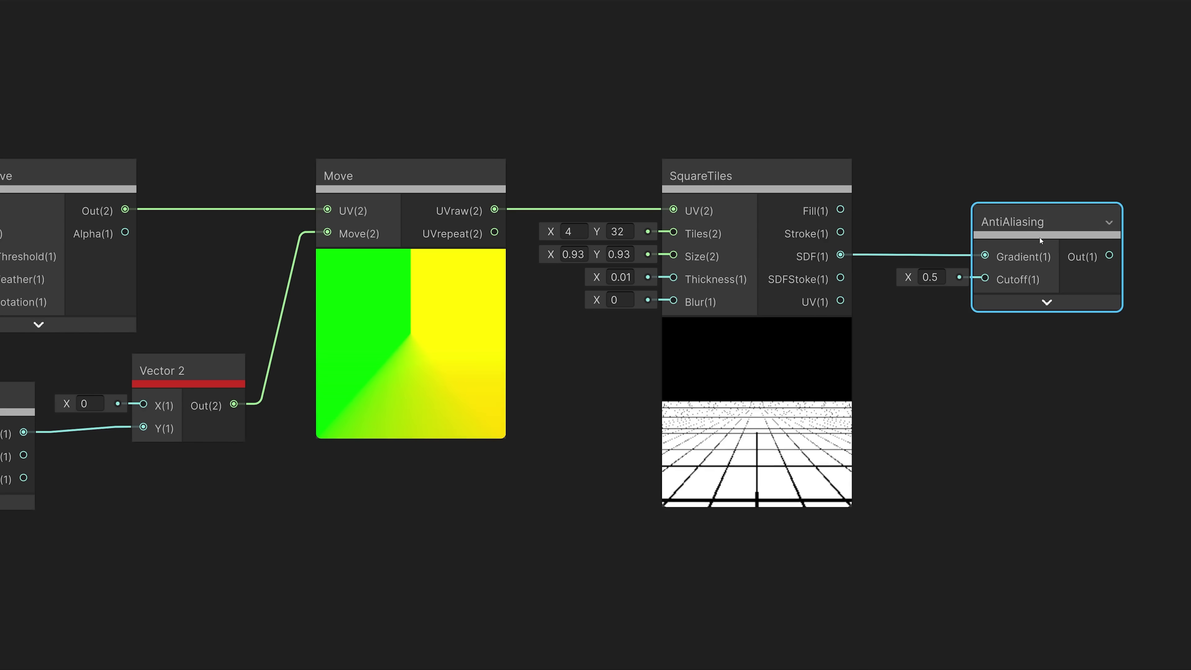
Set AntiAliasing's Cutoff to 0, check the node's preview, and collapse it again
left_click(935, 276)
type("0")
left_click(1046, 304)
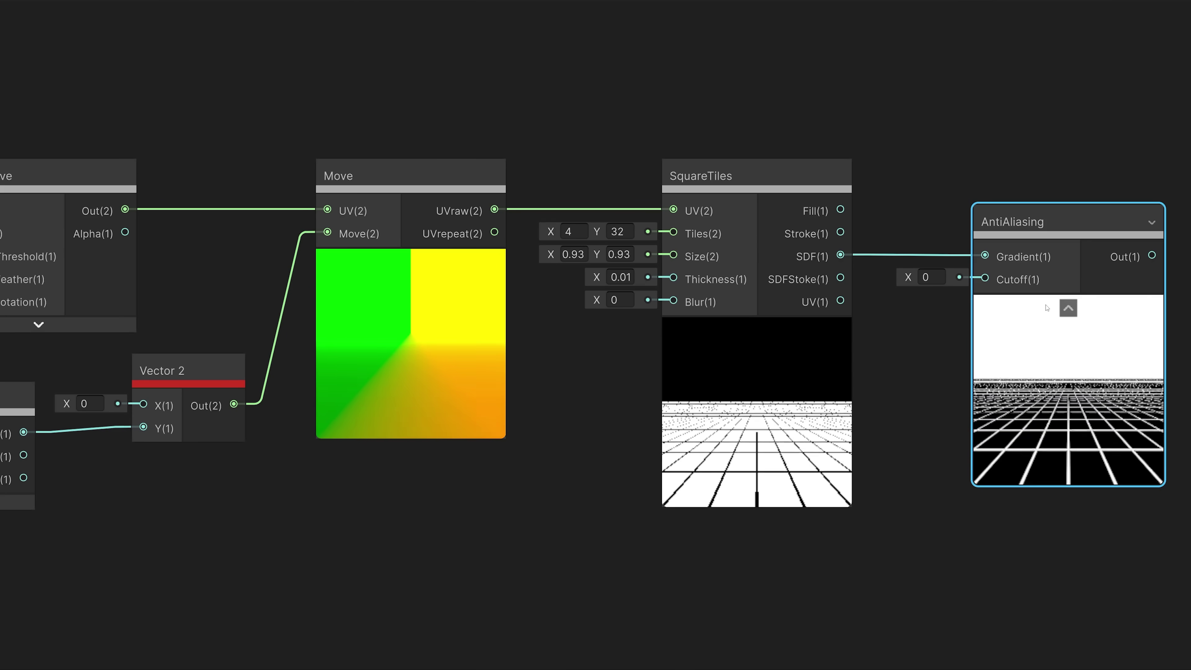
left_click(1068, 309)
Add a Bars node above AntiAliasing and set its Bars value to 2
middle_click_drag(971, 320, 512, 399)
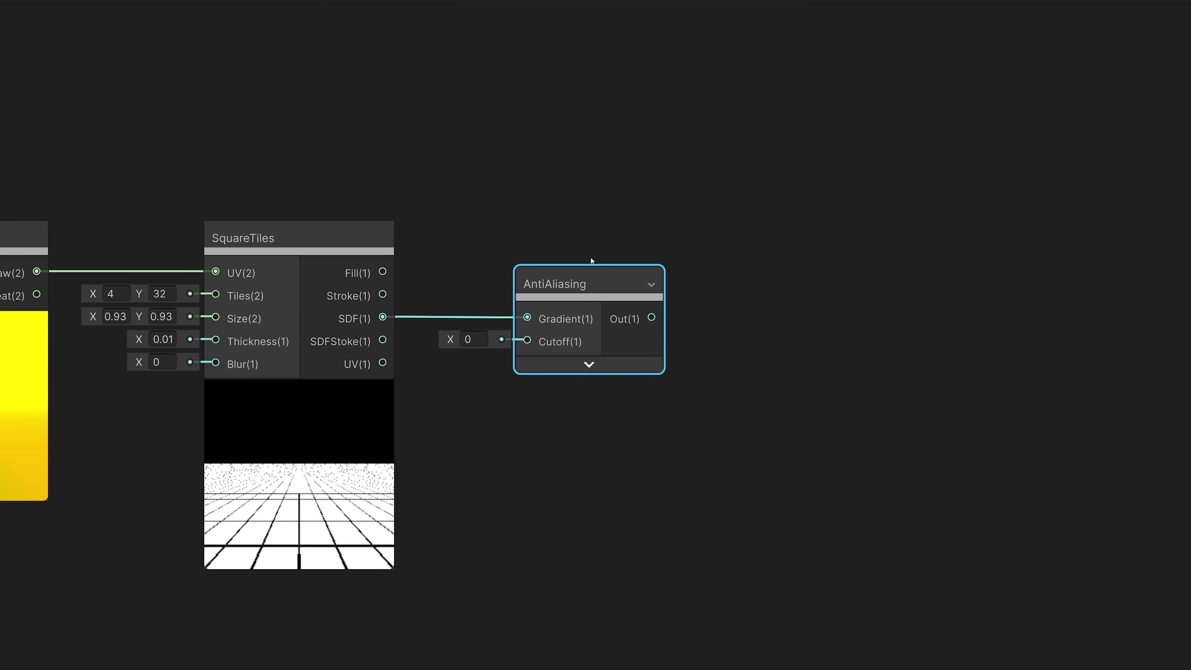
left_click(554, 159)
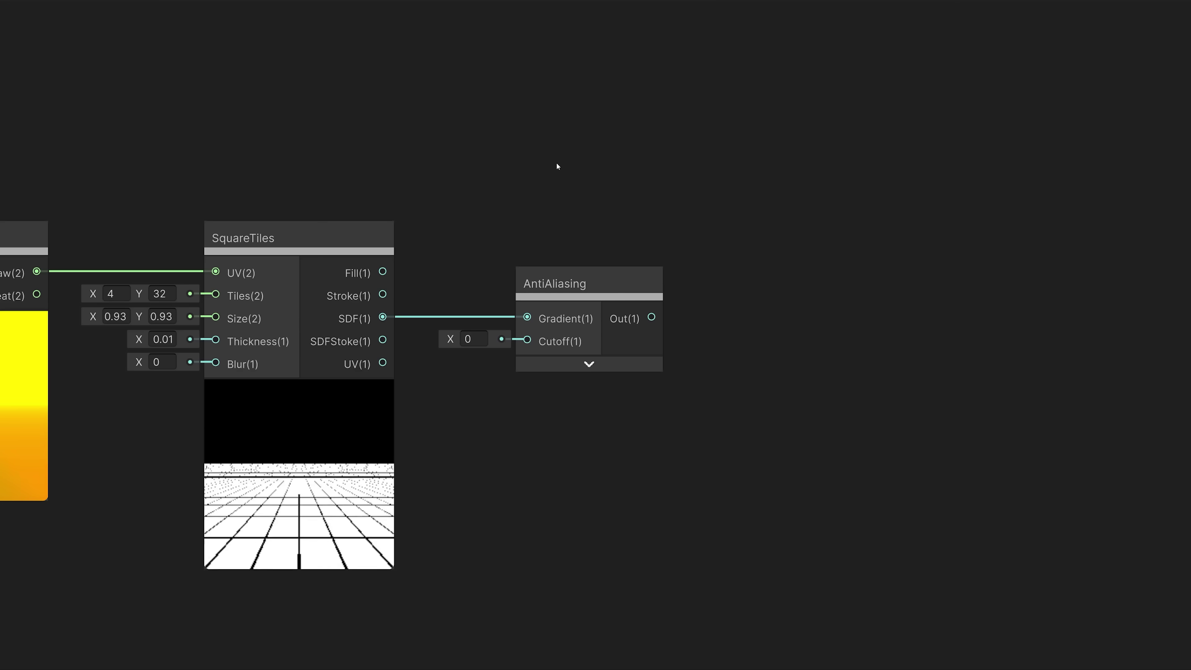
key("space")
type("bar")
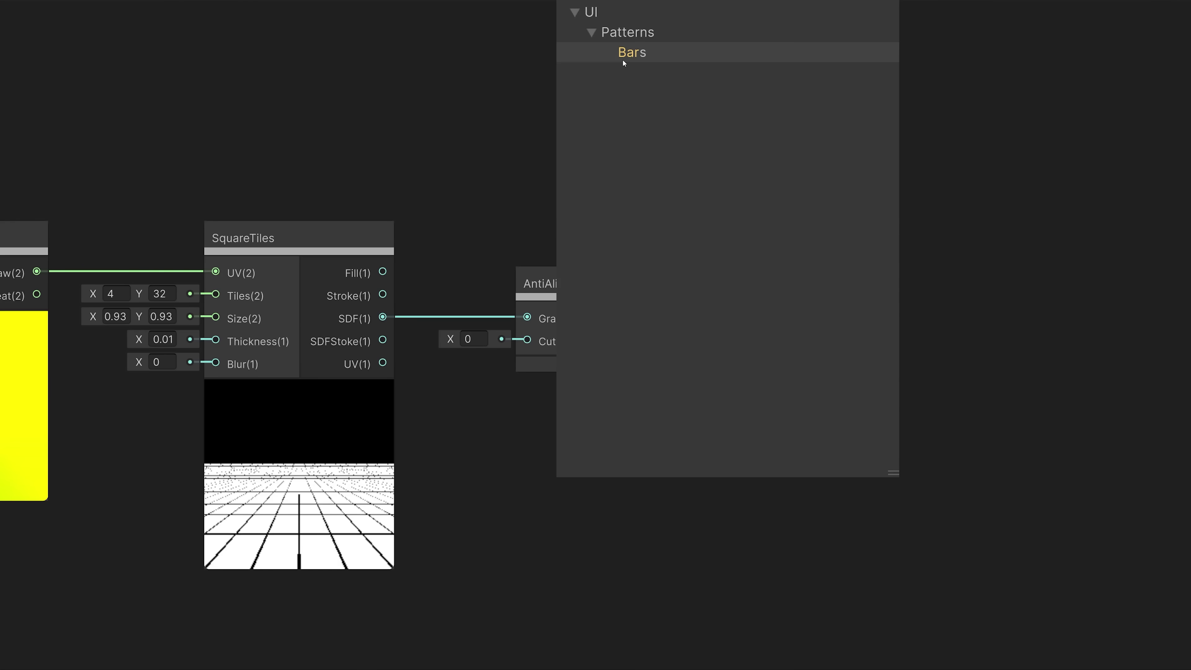
left_click(630, 53)
left_click_drag(655, 212, 569, 57)
type("2")
Add a LinearGradient node before Bars, connect its V output to Bars' UV input, and collapse its preview
left_click(229, 104)
key("space")
type("linear")
left_click(323, 192)
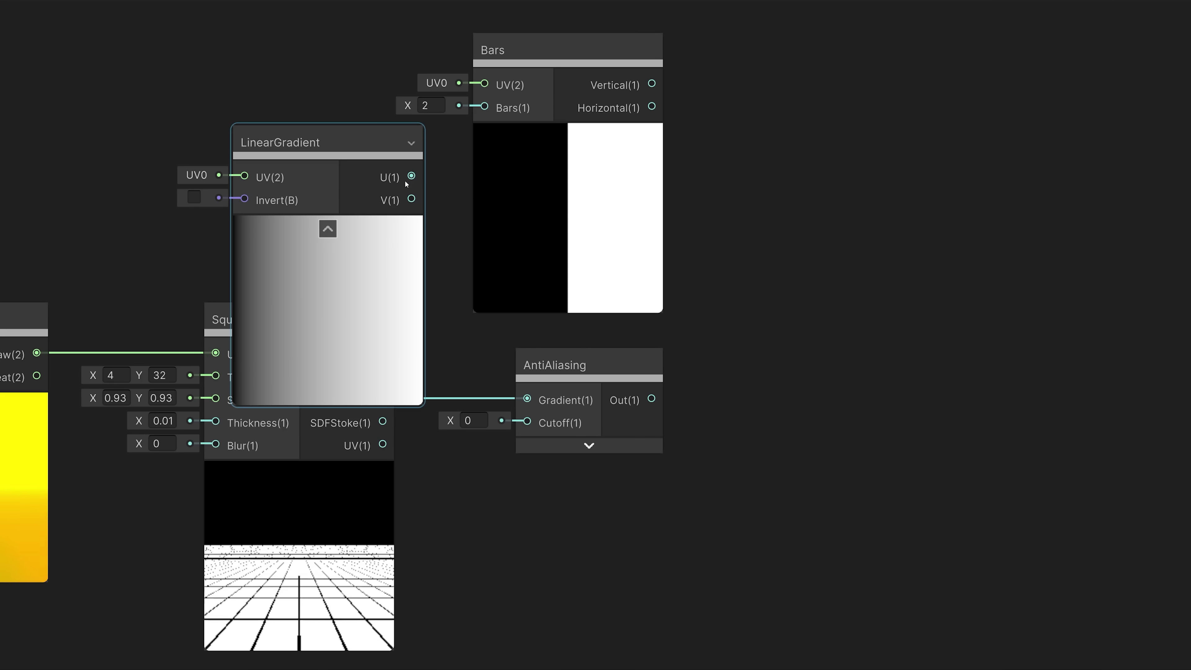
left_click_drag(412, 198, 484, 136)
left_click_drag(340, 194, 300, 160)
left_click(300, 193)
Add a Multiply node with Bars' Horizontal output in A and AntiAliasing's Out output in B
left_click_drag(651, 181, 742, 210)
type("mul")
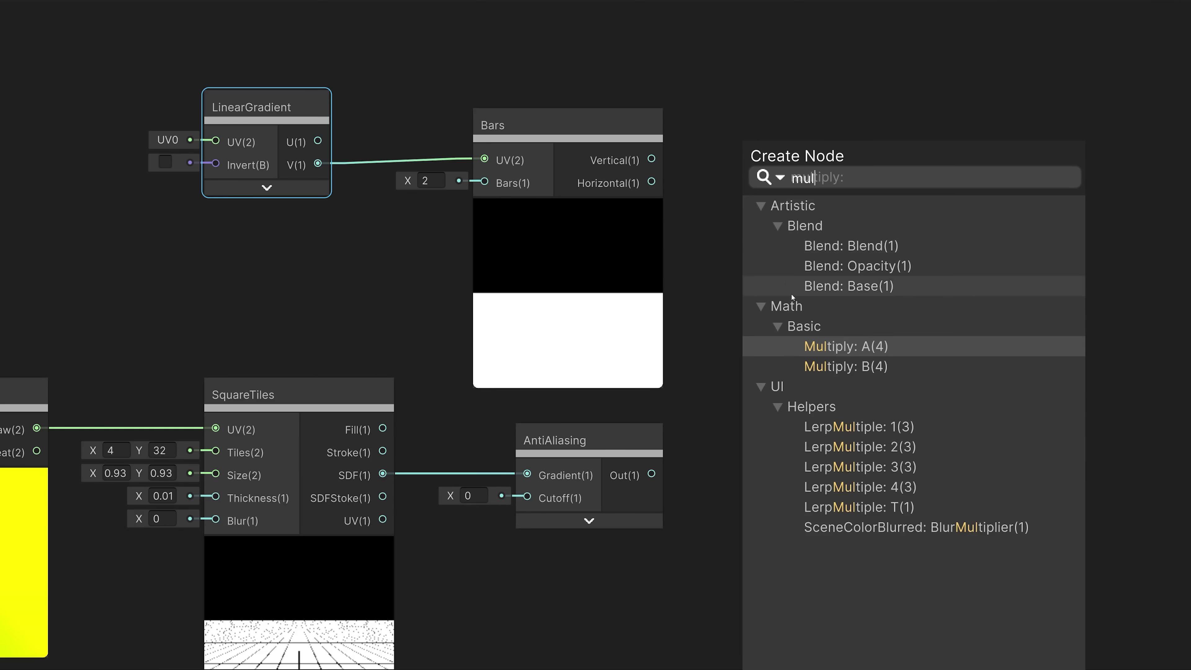
left_click(842, 347)
left_click_drag(651, 474, 741, 255)
left_click(824, 287)
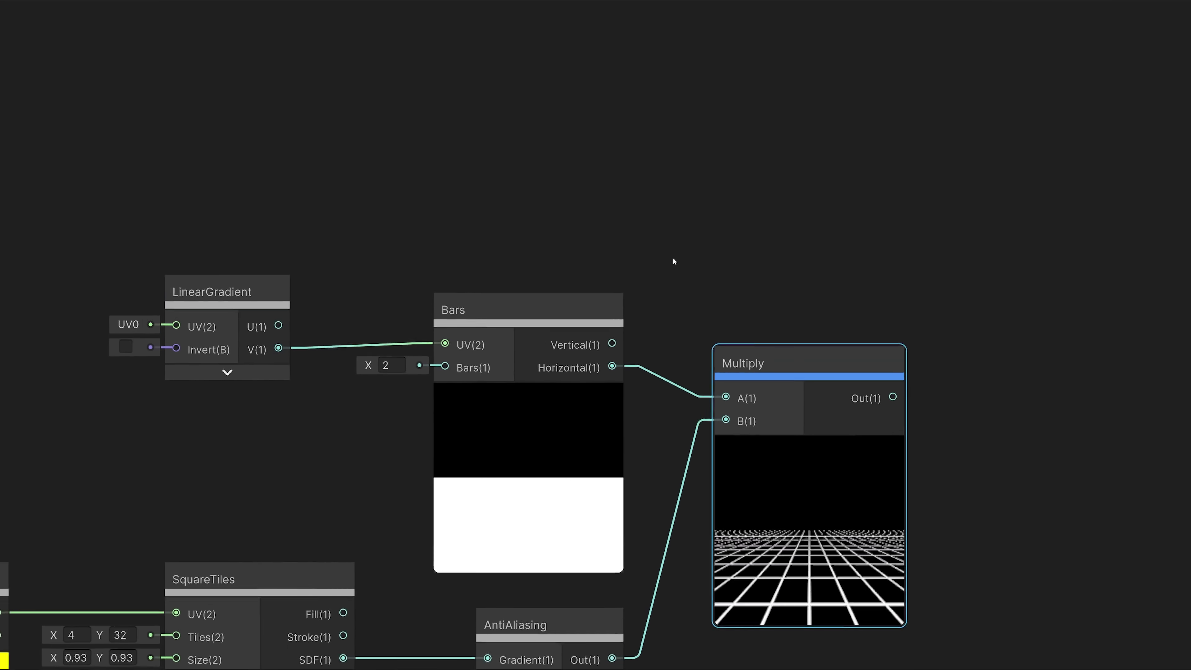
Add a UI Gradients node above Bars and set its Style to 80sSuns
key("space")
type("grad")
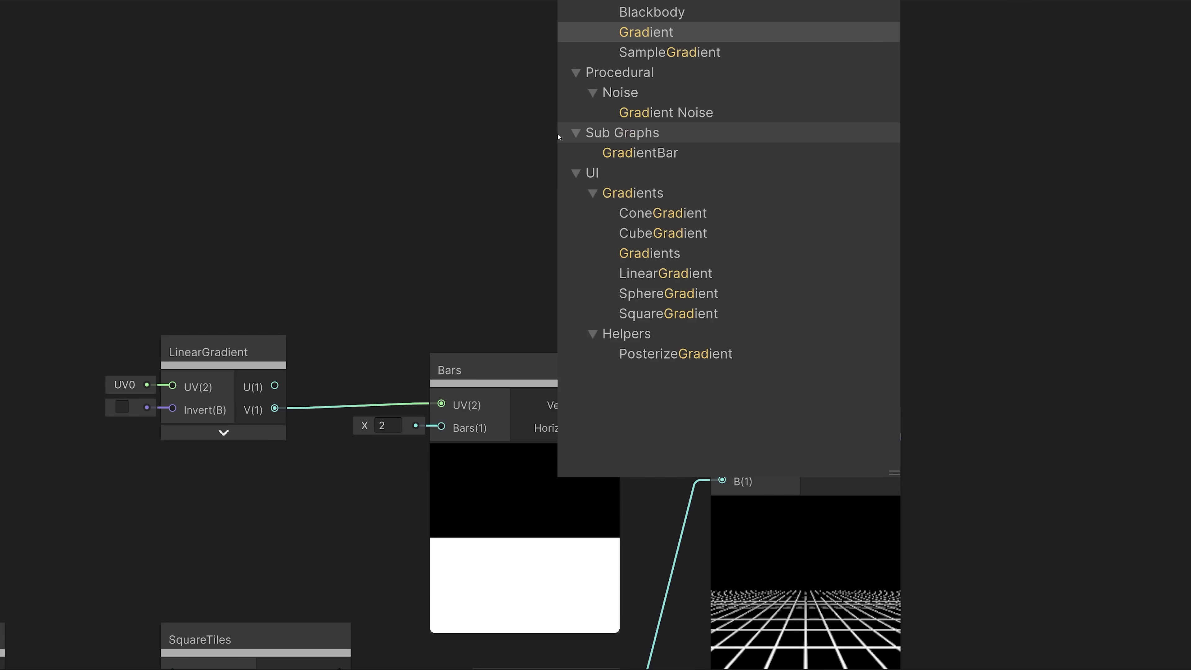
left_click(635, 254)
left_click_drag(624, 140, 582, 61)
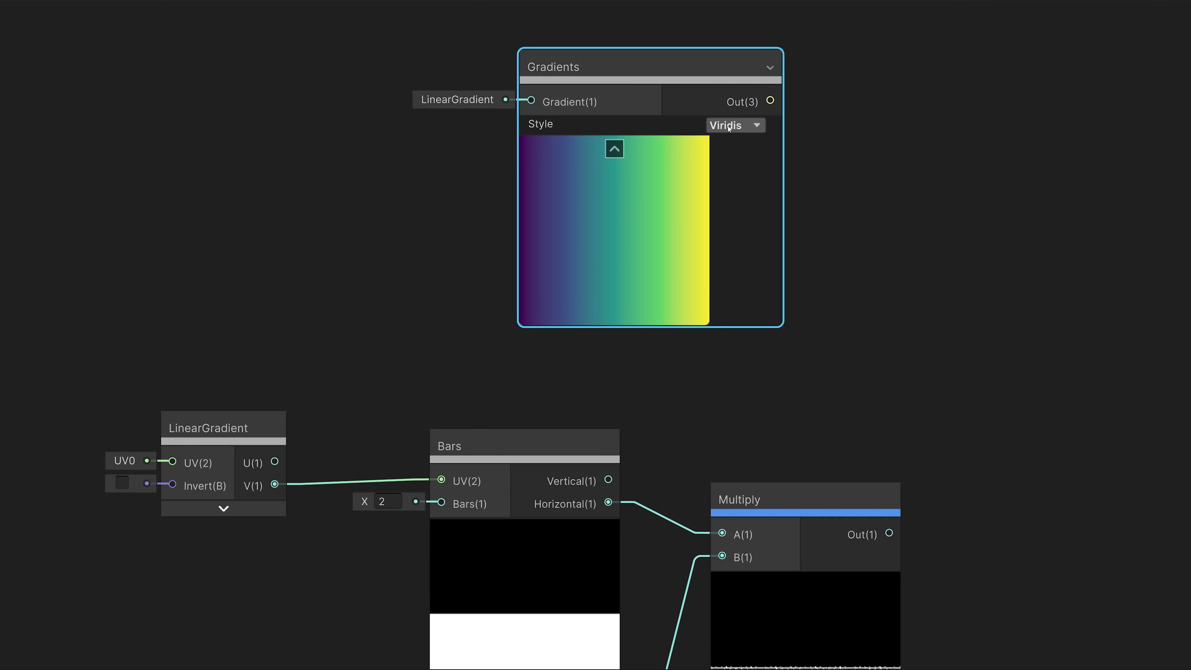
left_click(725, 188)
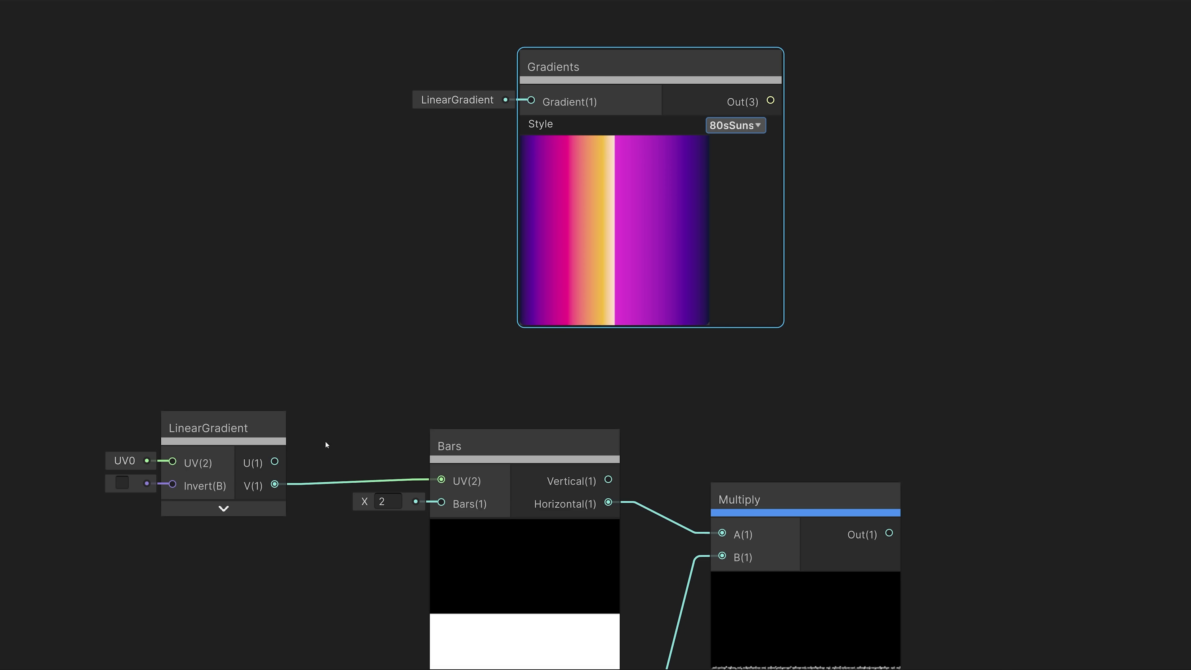
Insert a collapsed One Minus node between LinearGradient's V output and the Gradients node's Gradient input
left_click_drag(328, 140, 328, 140)
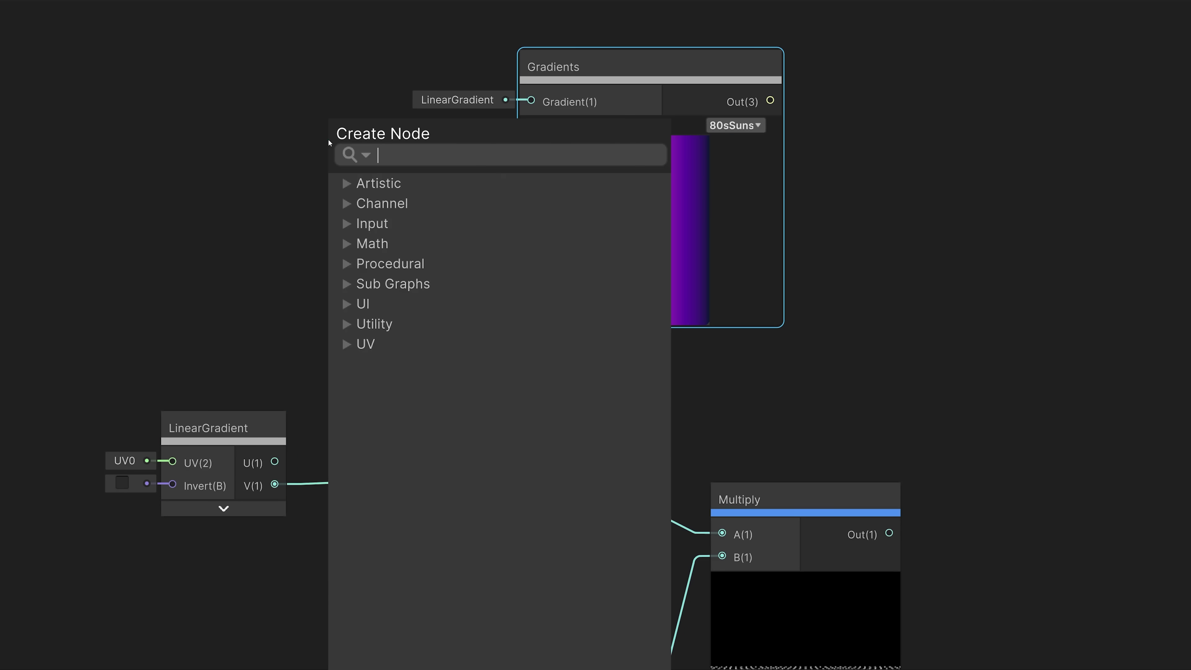
type("one")
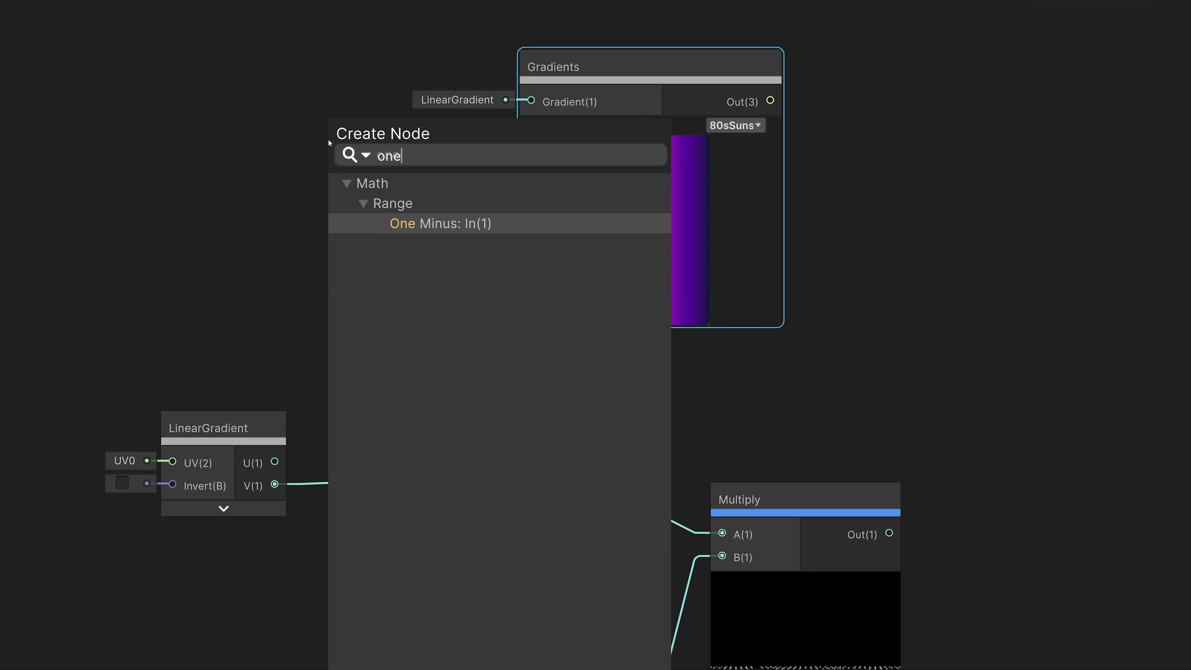
left_click(414, 224)
left_click(411, 189)
left_click_drag(418, 160, 530, 136)
mouse_move(396, 159)
left_mouse_down()
mouse_move(401, 104)
mouse_move(402, 139)
left_mouse_up()
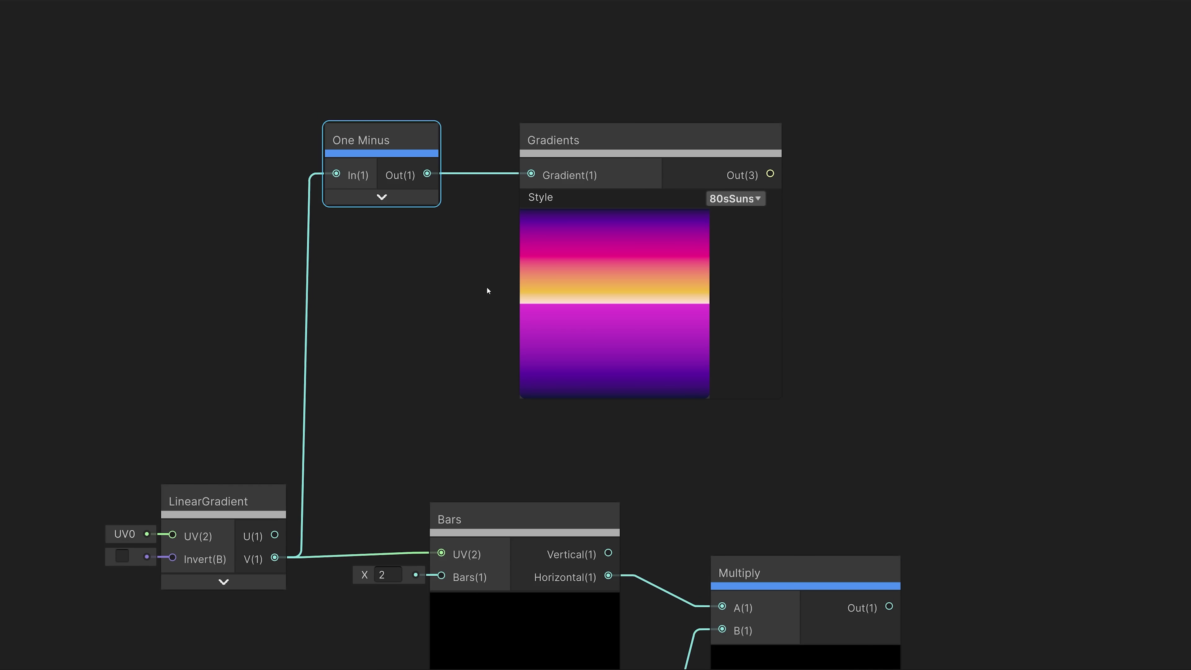
Add a Lerp node beyond Gradients and connect Multiply's Out output to its T input
left_click(735, 189)
key("space")
type("lerp")
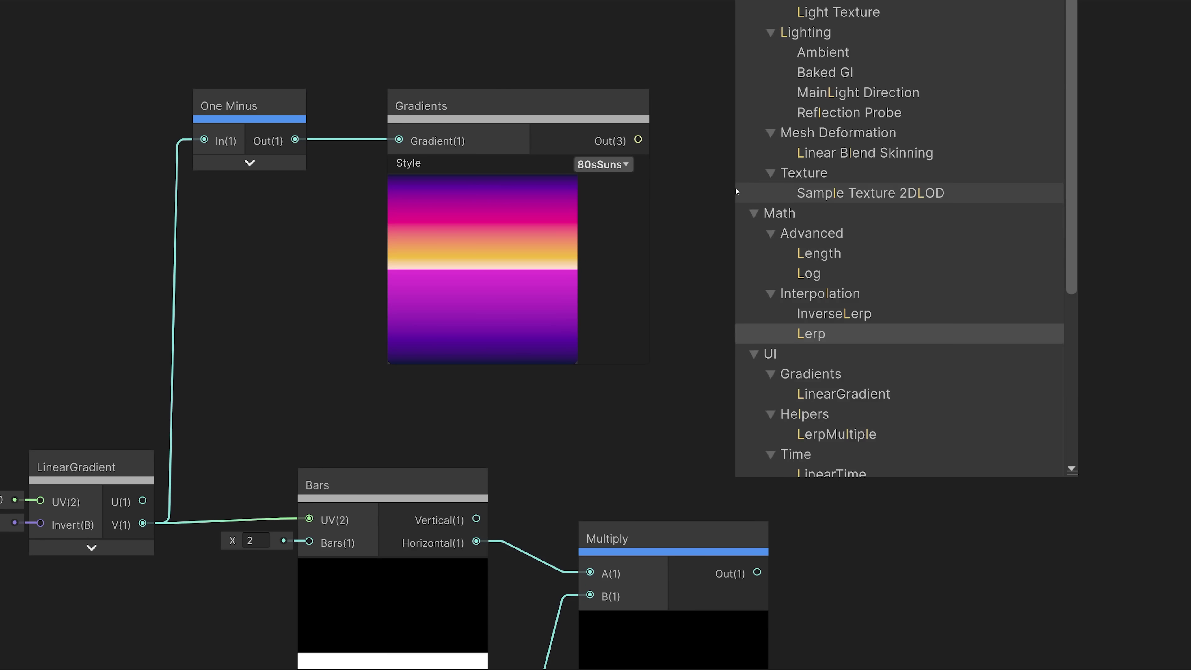
key("Return")
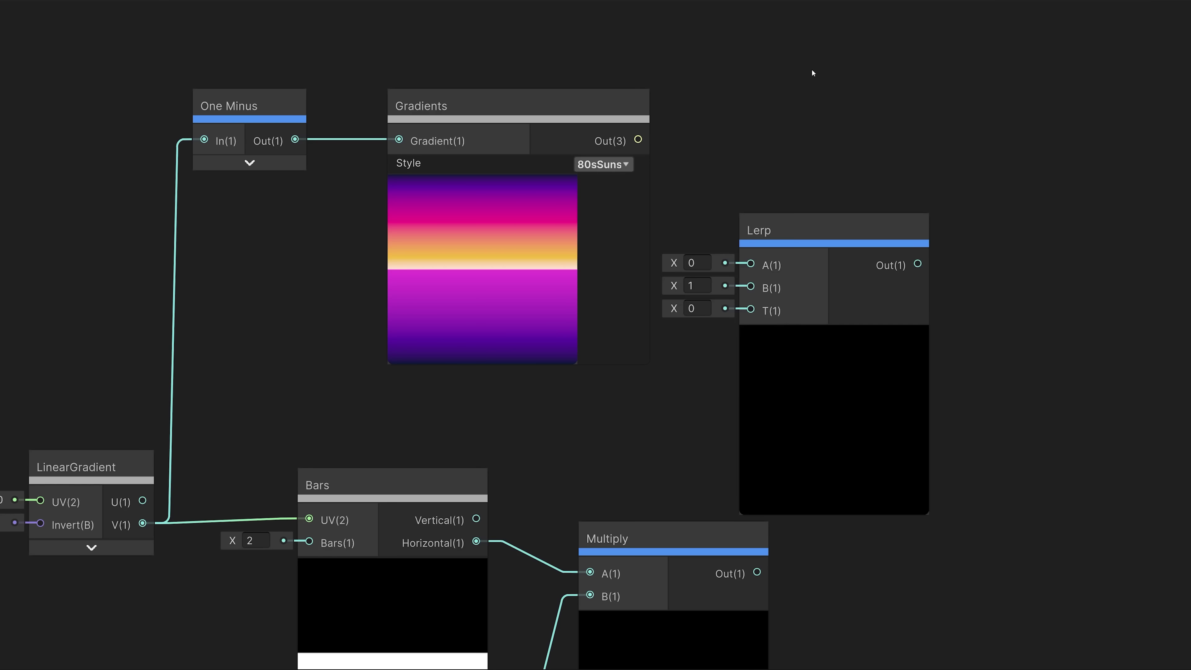
left_click_drag(783, 499, 870, 396)
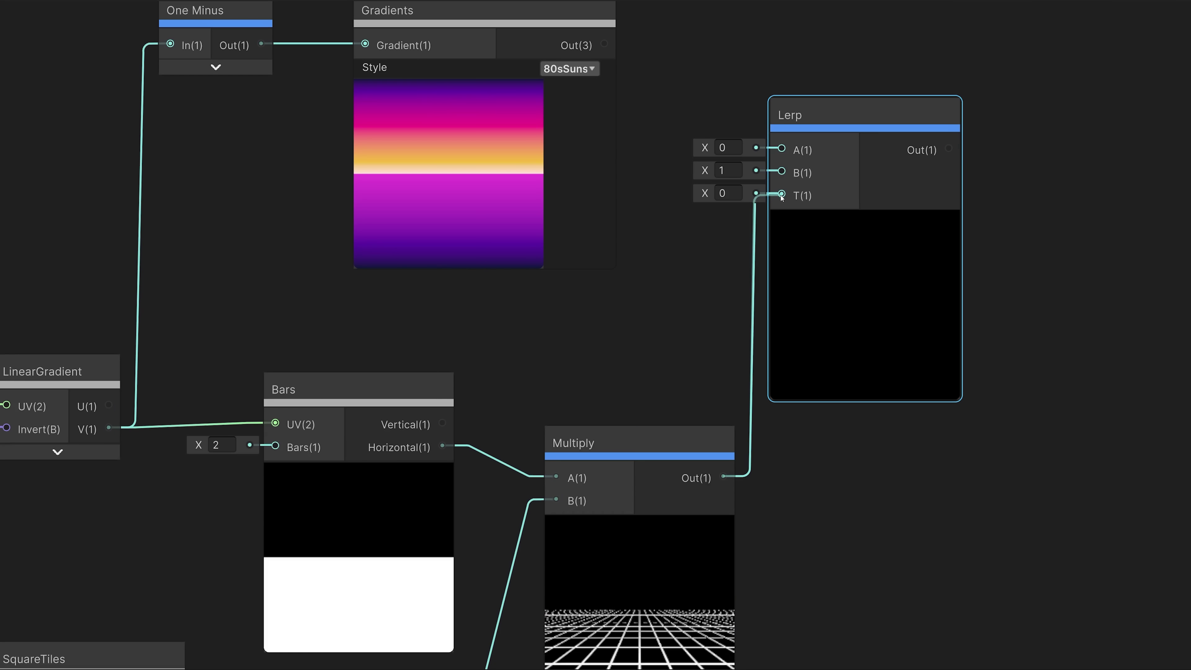
left_click_drag(781, 197, 781, 194)
Connect Gradients' Out output to Lerp's A input and a magenta HDR Color node to its B input
left_click_drag(601, 91, 777, 199)
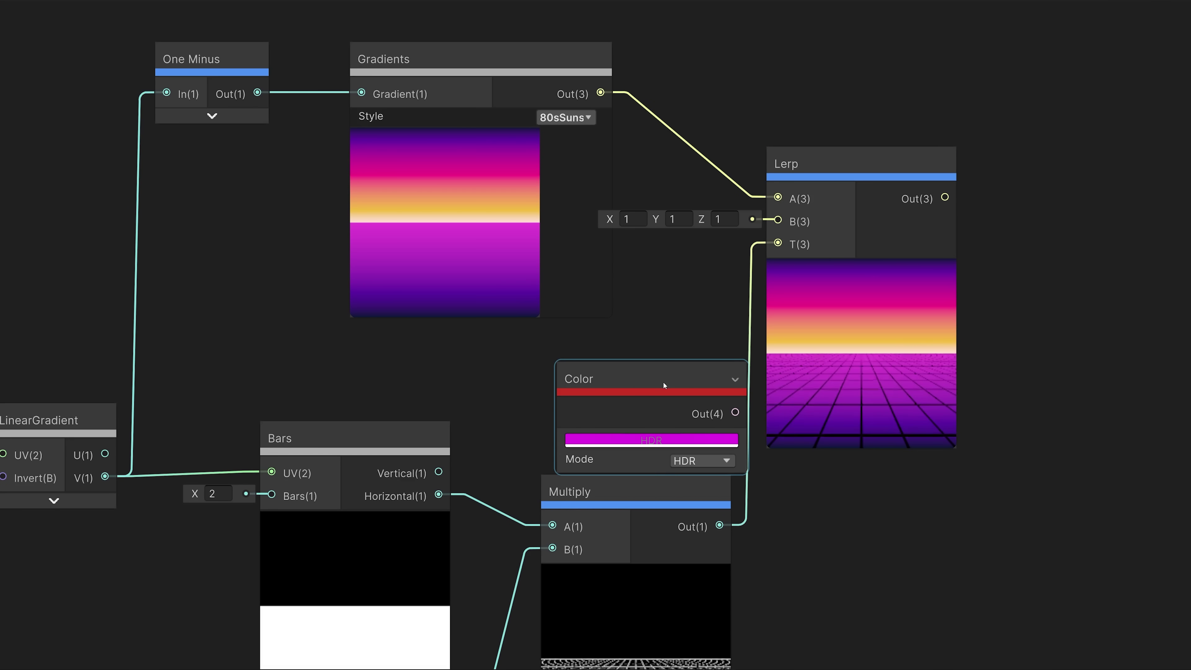
left_click_drag(663, 381, 587, 345)
left_click_drag(659, 376, 778, 220)
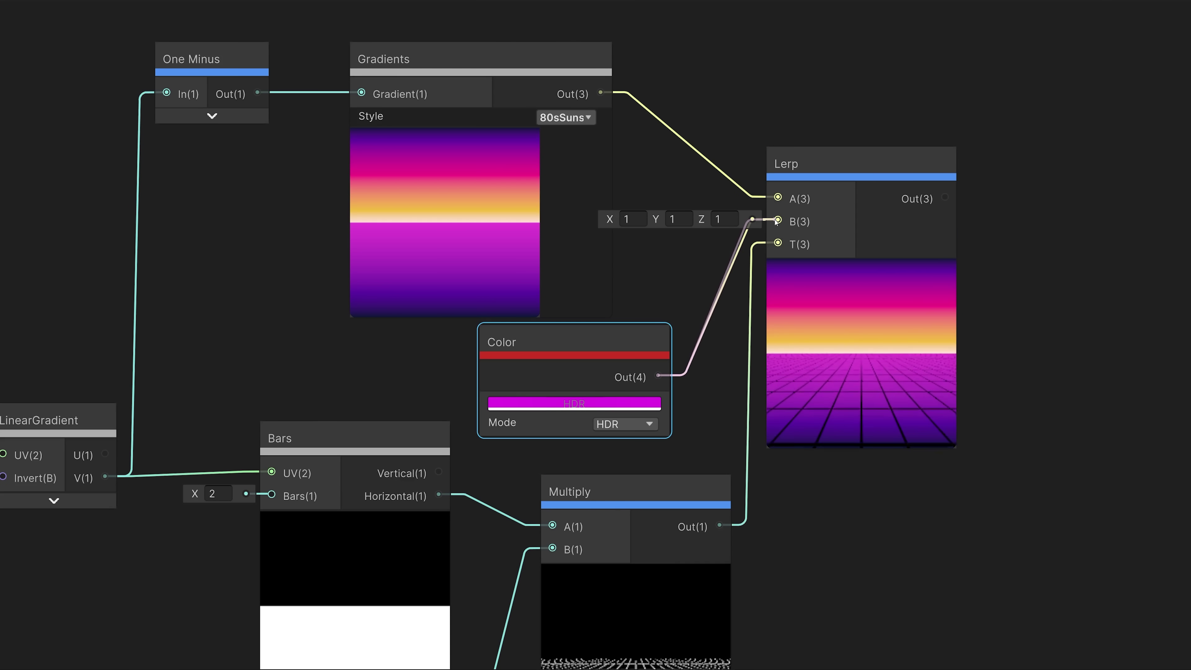
middle_click_drag(666, 250, 960, 167)
scroll(642, 231, "down", 3)
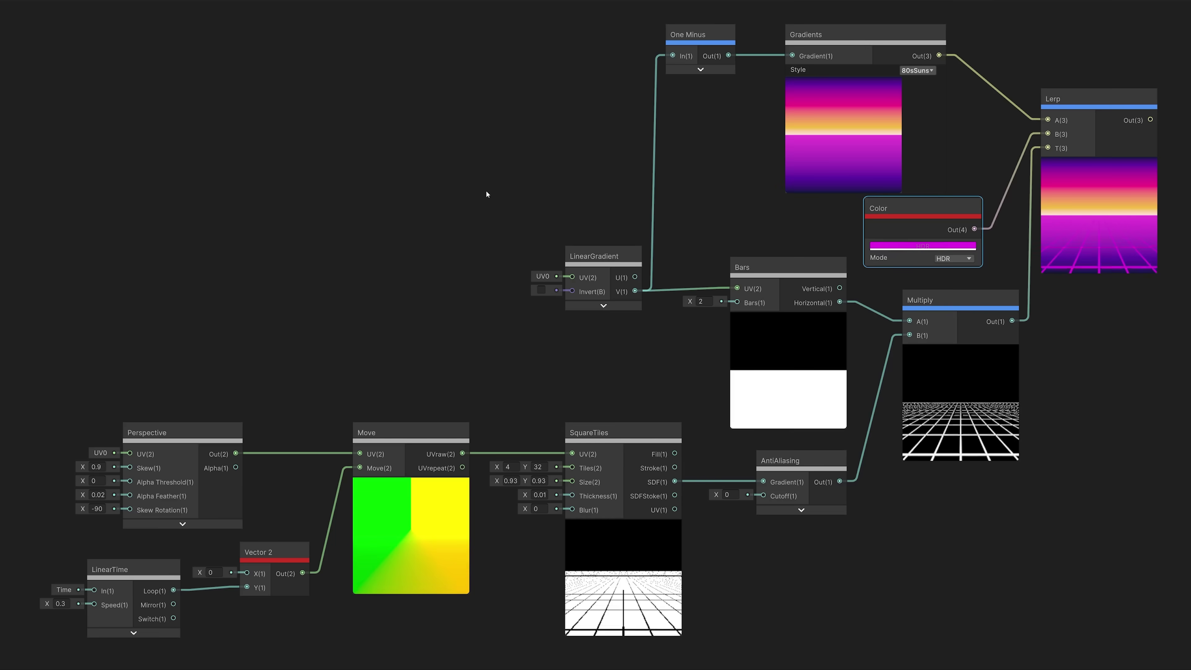
middle_click_drag(1182, 178, 736, 270)
scroll(727, 265, "up", 5)
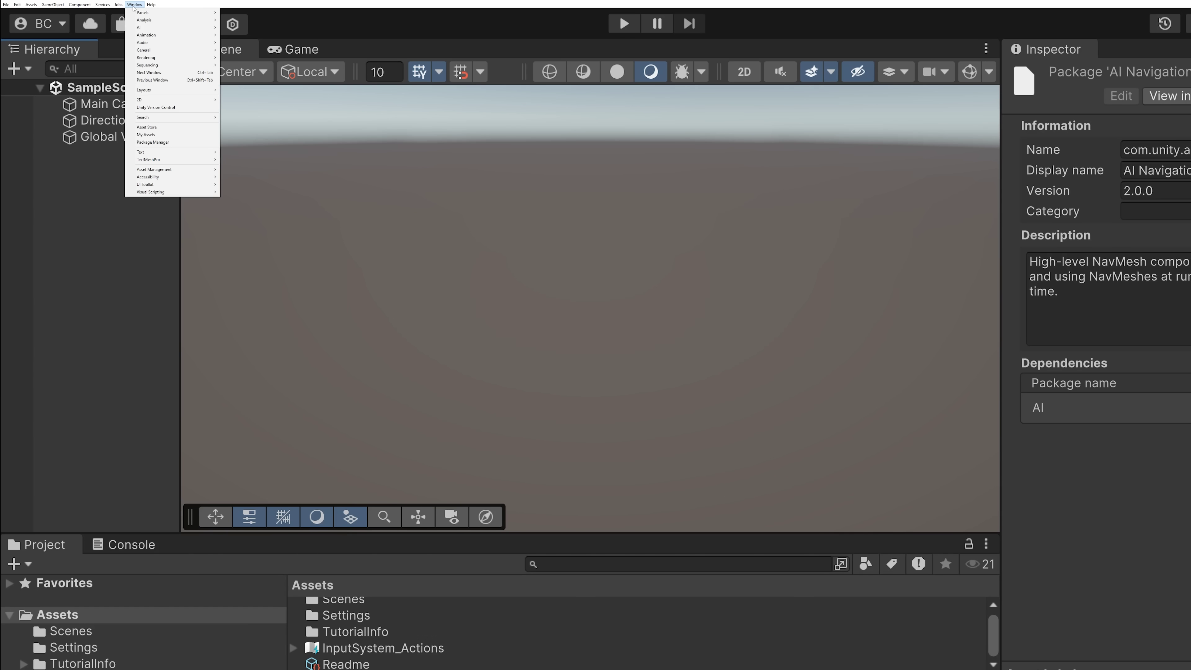
Import the UGUI Shaders sample of the Shader Graph package through the Package Manager
left_click(158, 143)
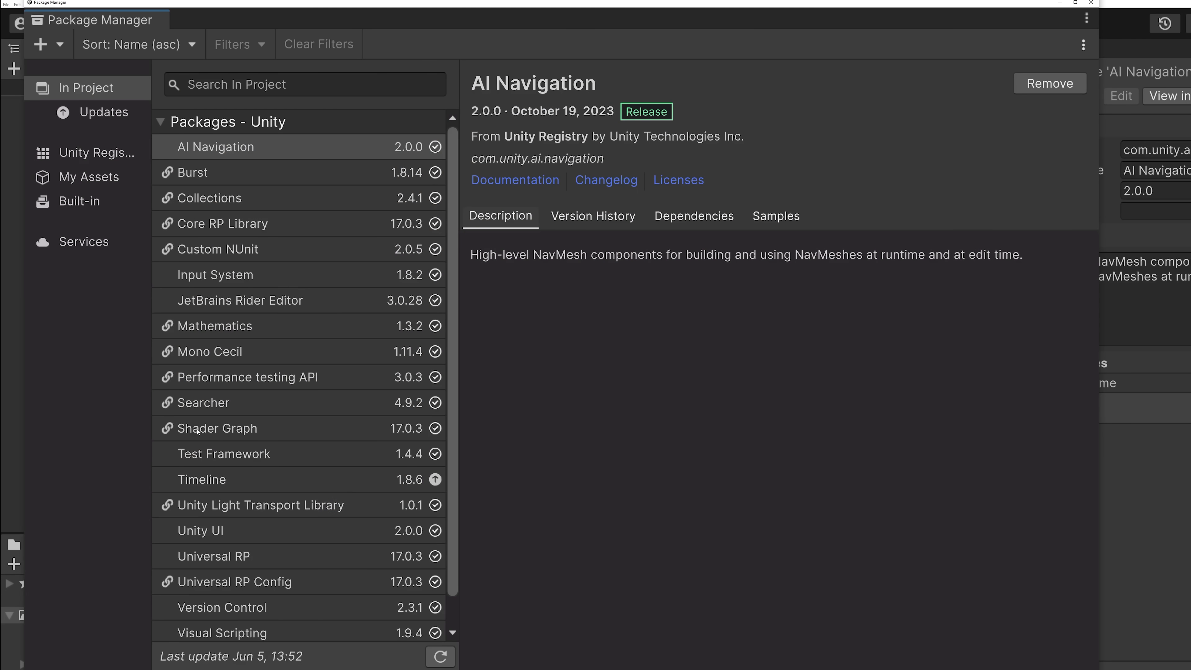
left_click(252, 429)
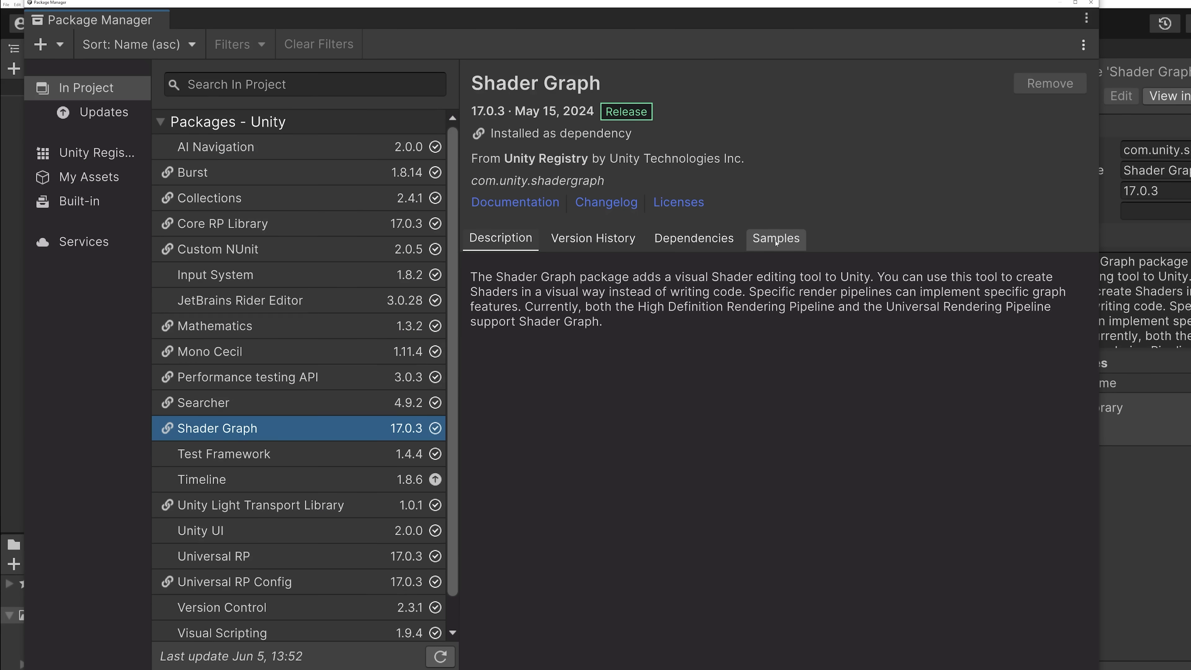
left_click(776, 239)
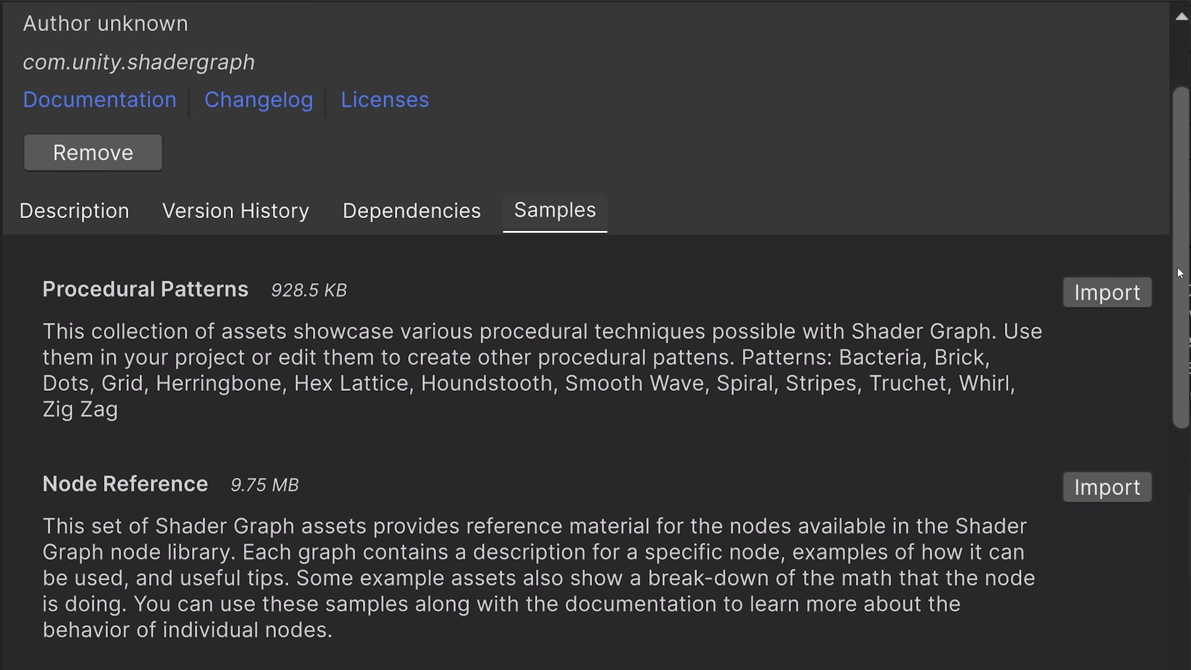
left_click_drag(1179, 272, 1180, 554)
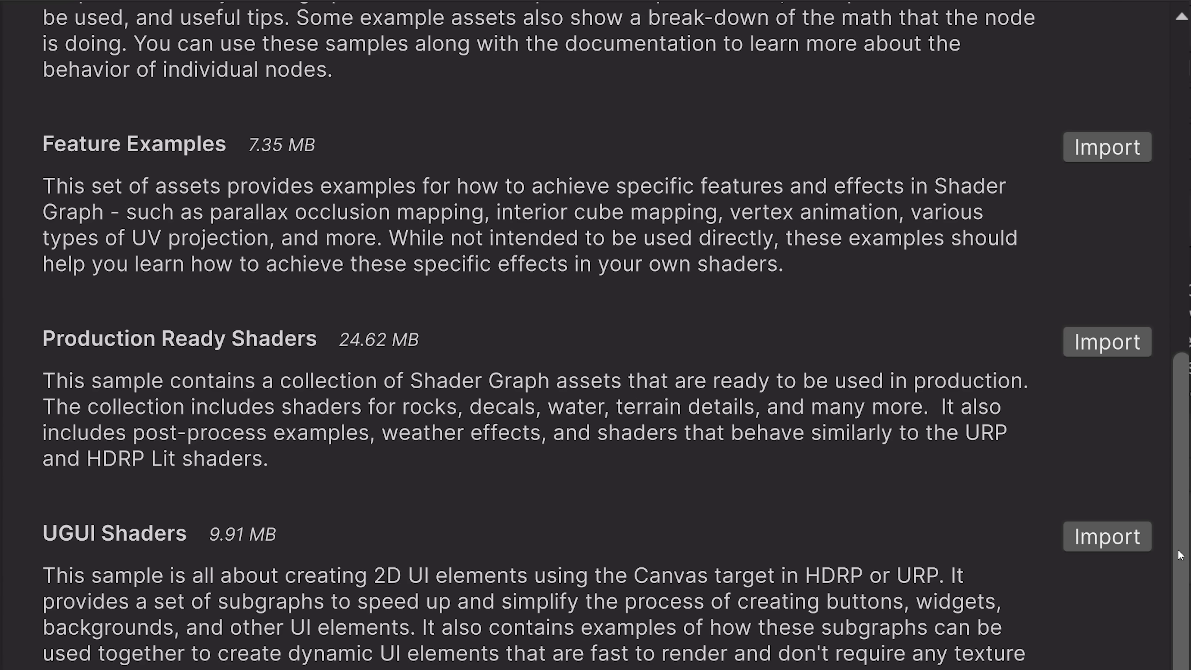
left_click(1090, 540)
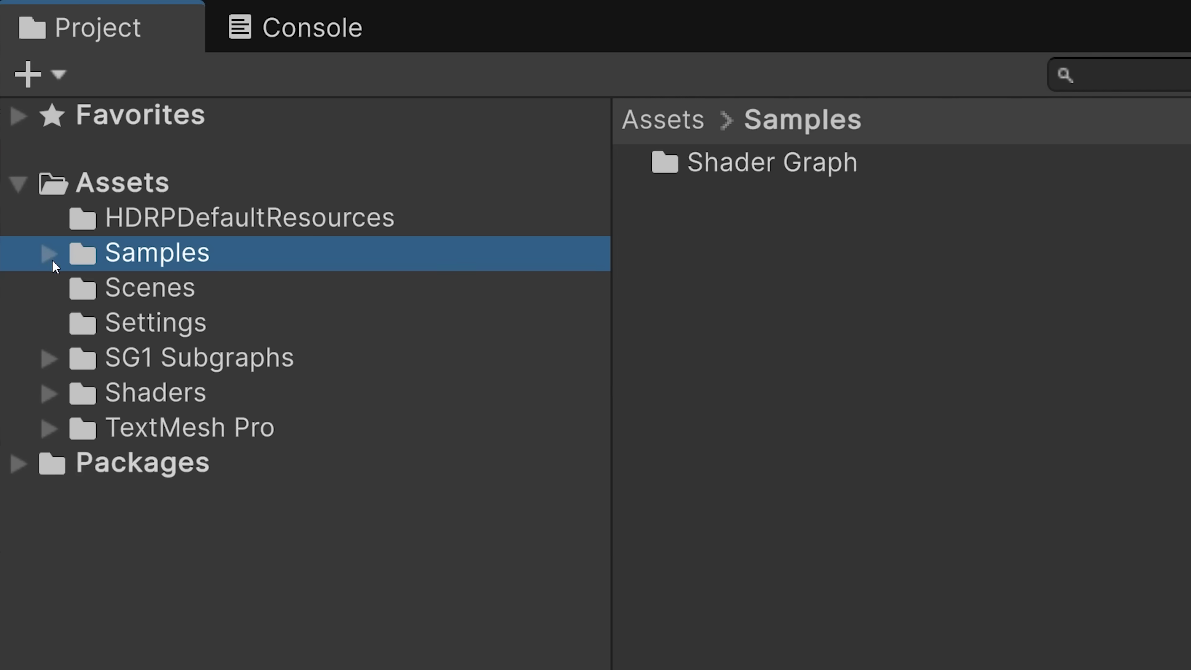
Expand the project's Samples folder through Shader Graph and 17.0.3 to show the contents of UGUI Shaders
left_click(48, 254)
left_click(79, 288)
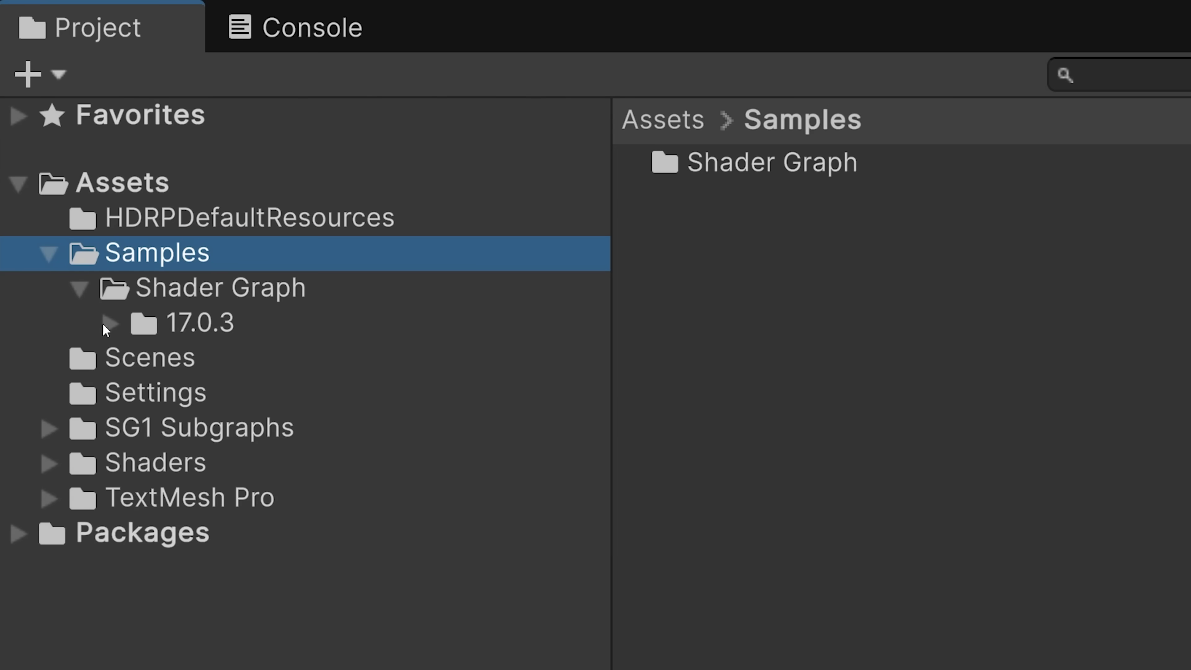
left_click(108, 324)
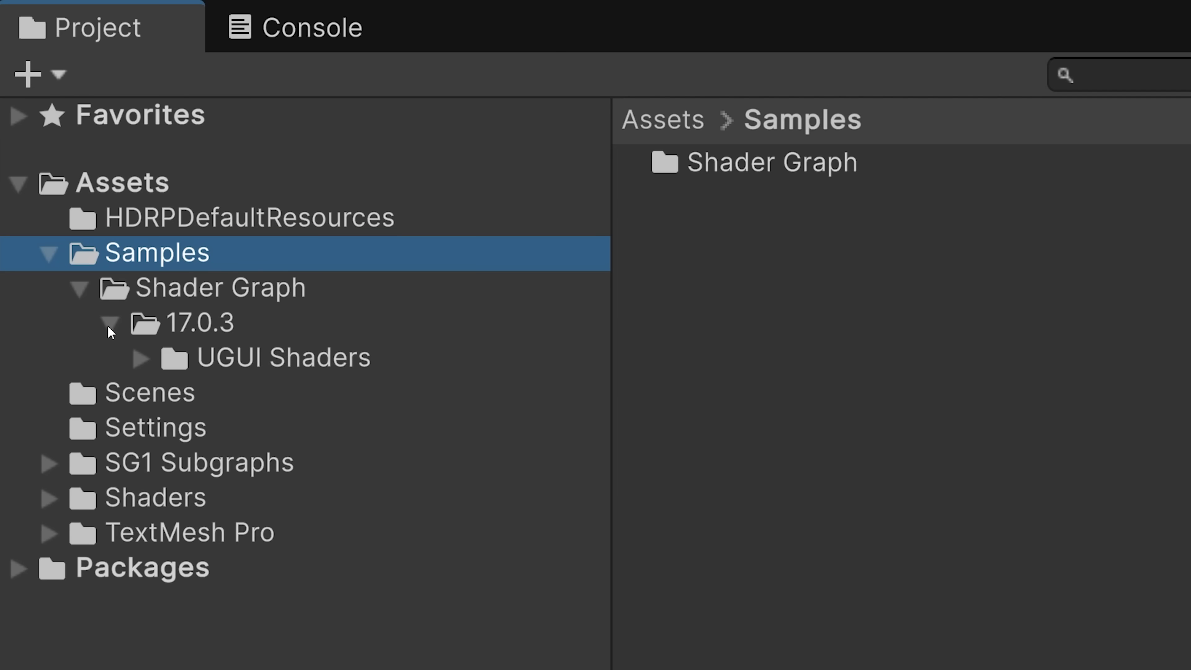
left_click(140, 359)
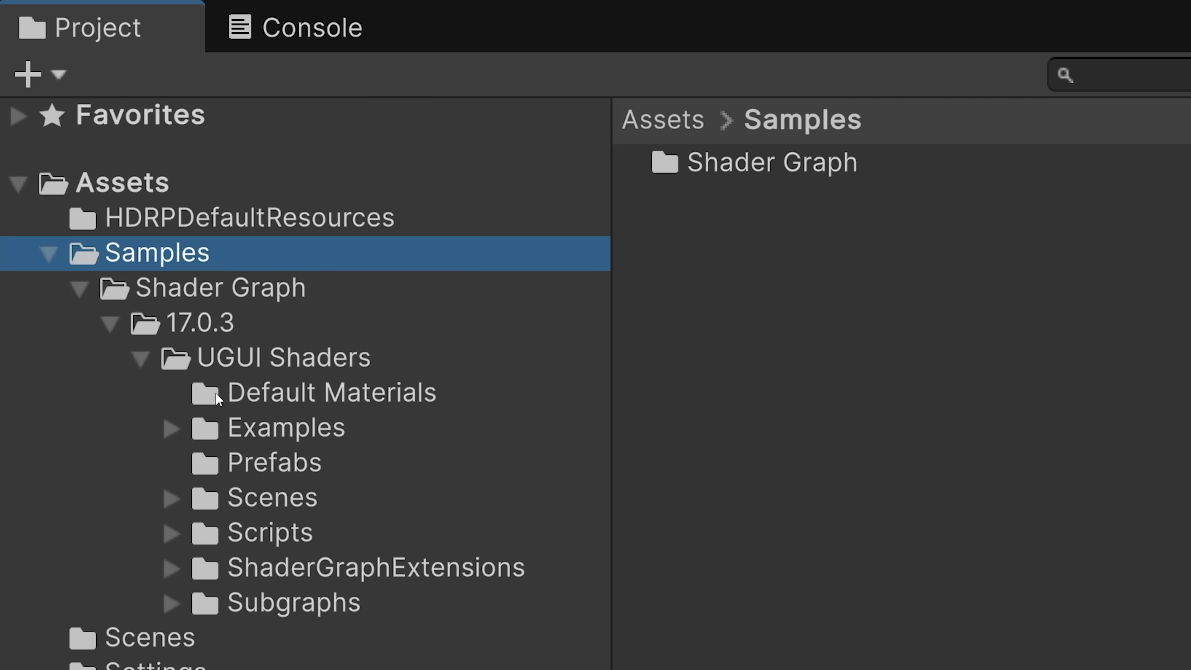